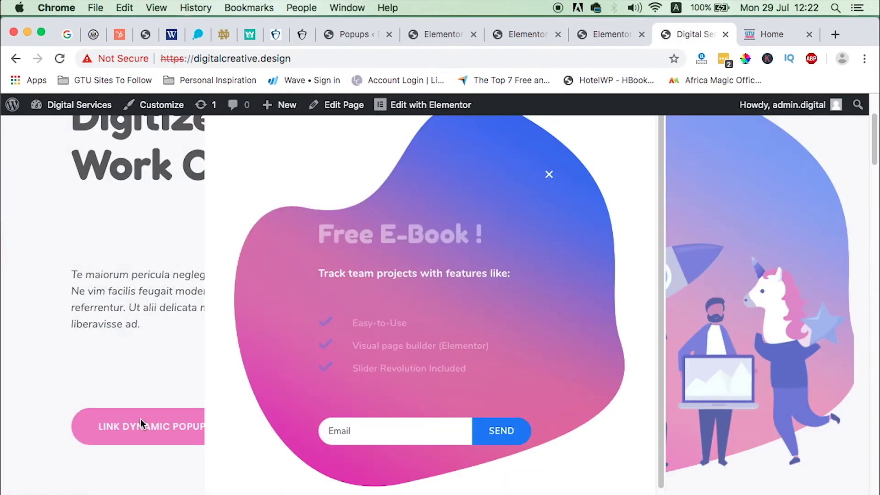
- Close the Free E-Book popup, then check that CSS ID POPUP opens the newsletter popup and close it
click(550, 175)
scroll(458, 324, down, 10)
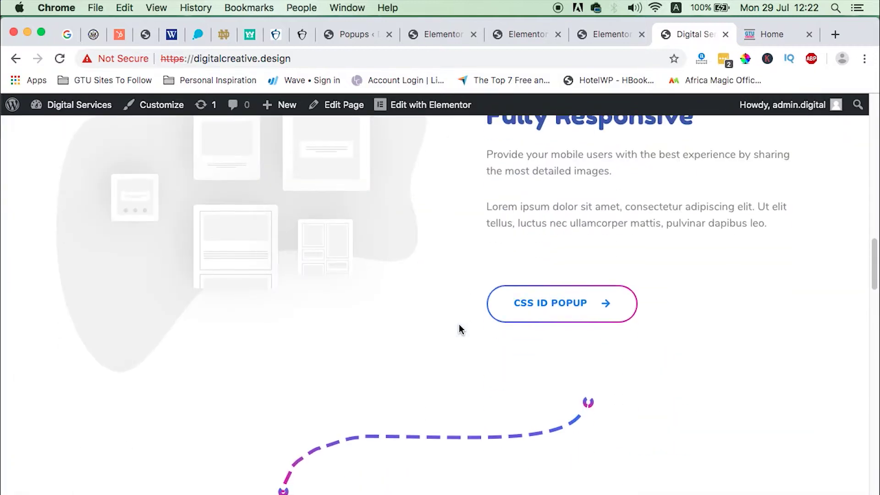
click(534, 307)
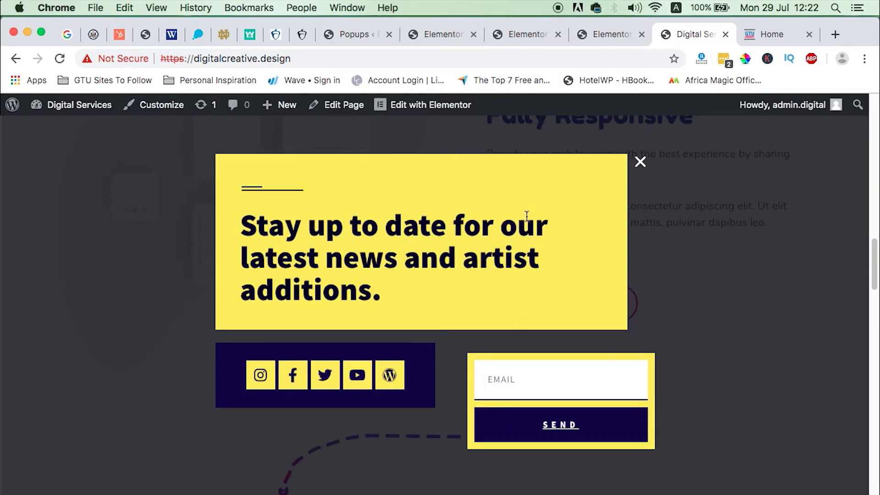
click(640, 163)
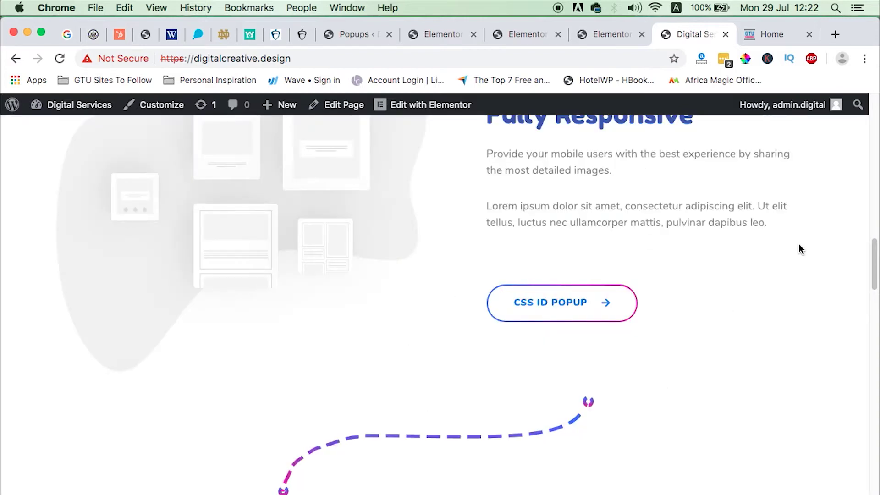
scroll(300, 342, up, 15)
scroll(300, 341, down, 5)
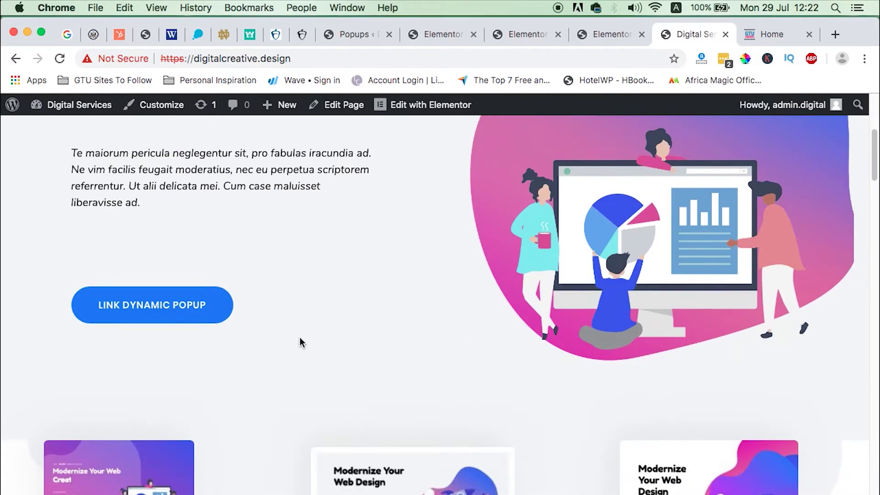
scroll(300, 339, up, 5)
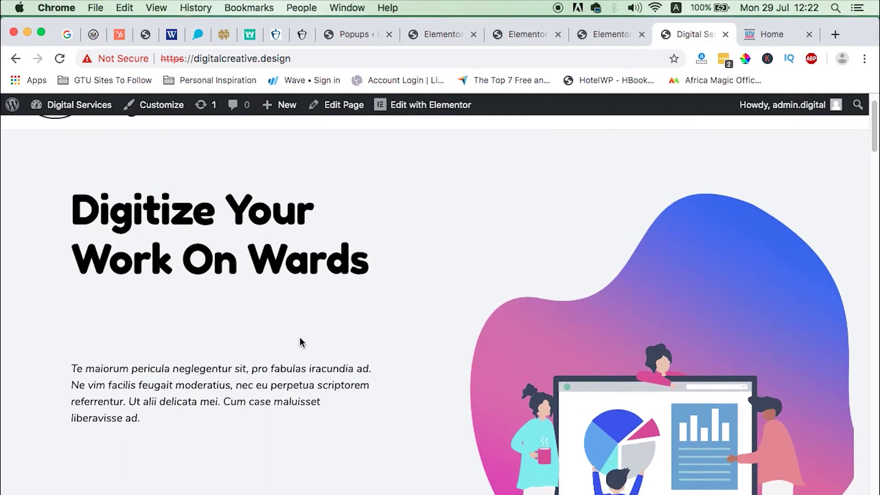
scroll(300, 340, down, 2)
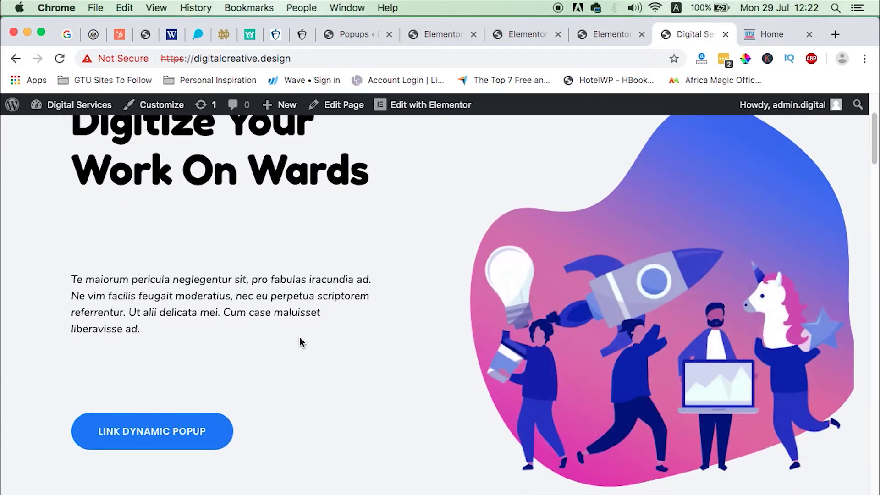
- Test that LINK DYNAMIC POPUP opens the Free E-Book popup, retest CSS ID POPUP, and close both
click(141, 419)
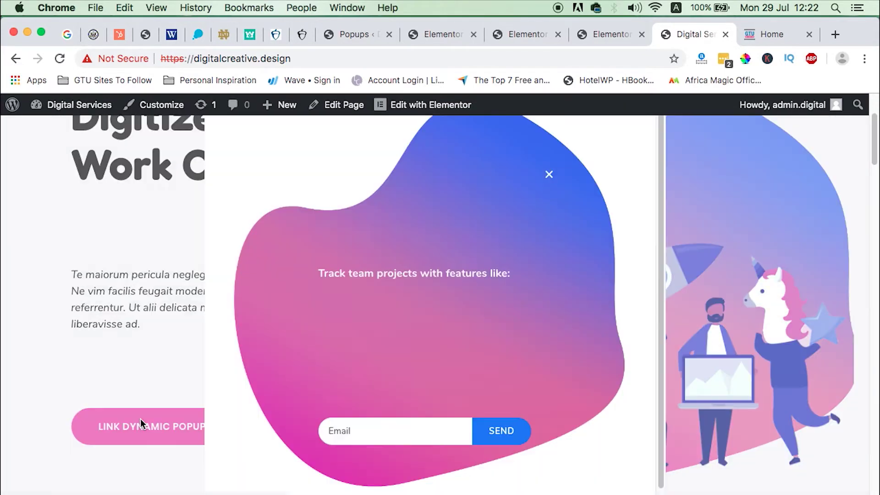
click(549, 175)
scroll(458, 324, down, 15)
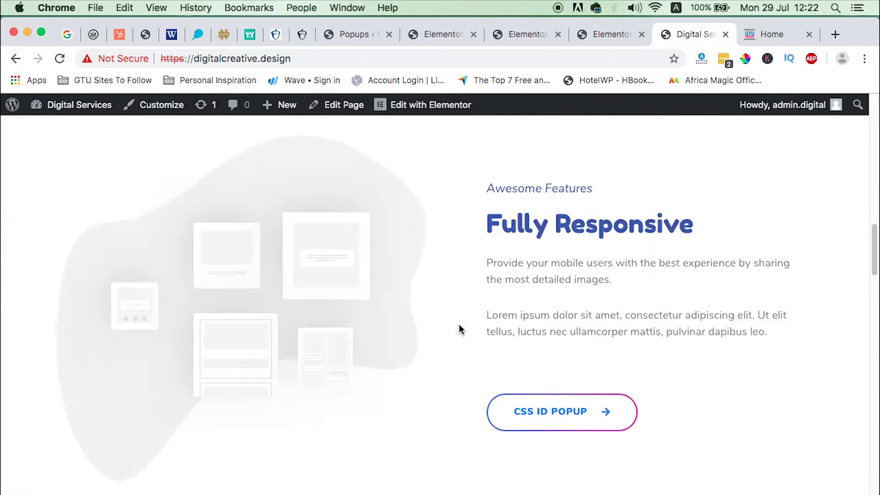
click(531, 306)
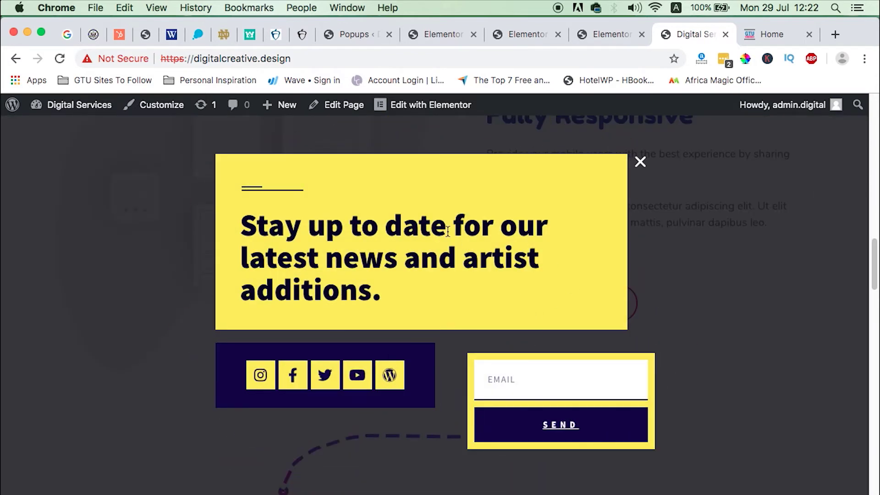
click(640, 163)
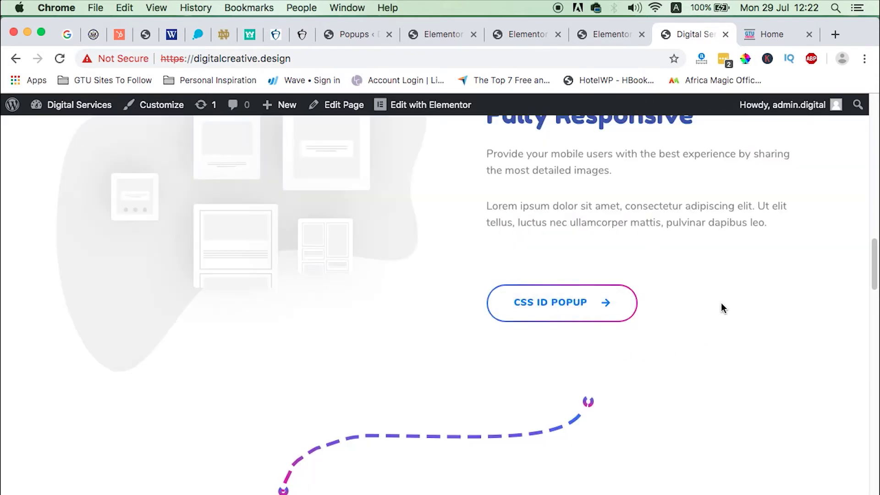
scroll(714, 324, up, 15)
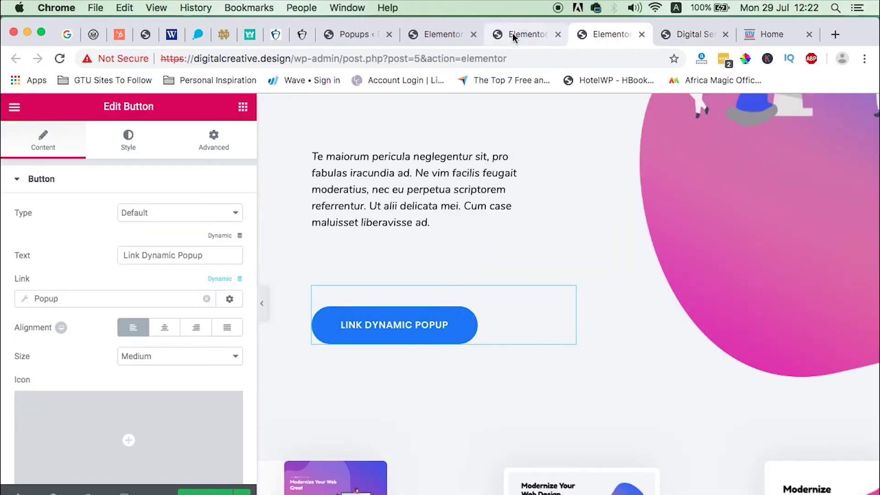
- Narrow the panel and look over the button's Dynamic > Popup link before going to the Popups list
drag(256, 287, 136, 289)
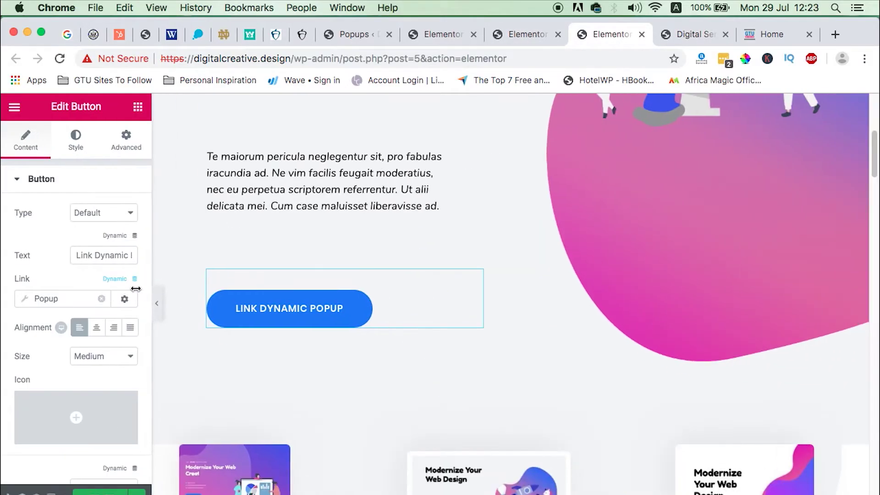
scroll(387, 237, up, 6)
scroll(385, 234, down, 10)
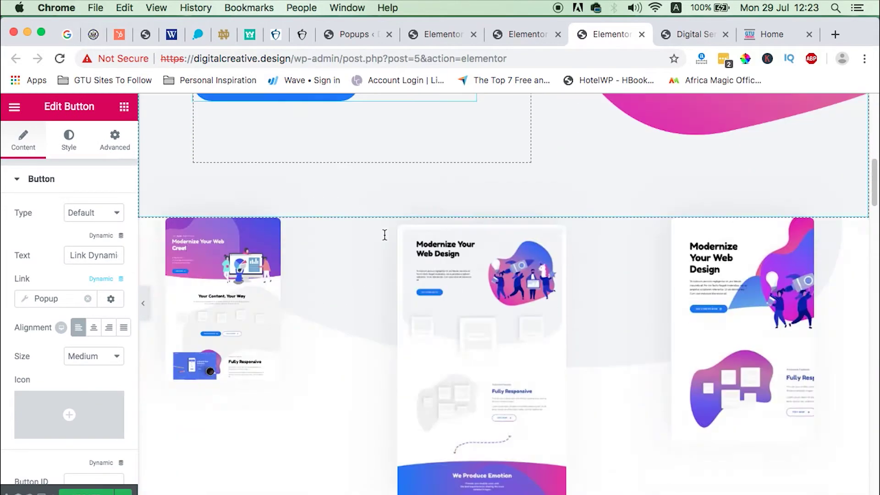
scroll(384, 235, down, 10)
scroll(384, 234, up, 6)
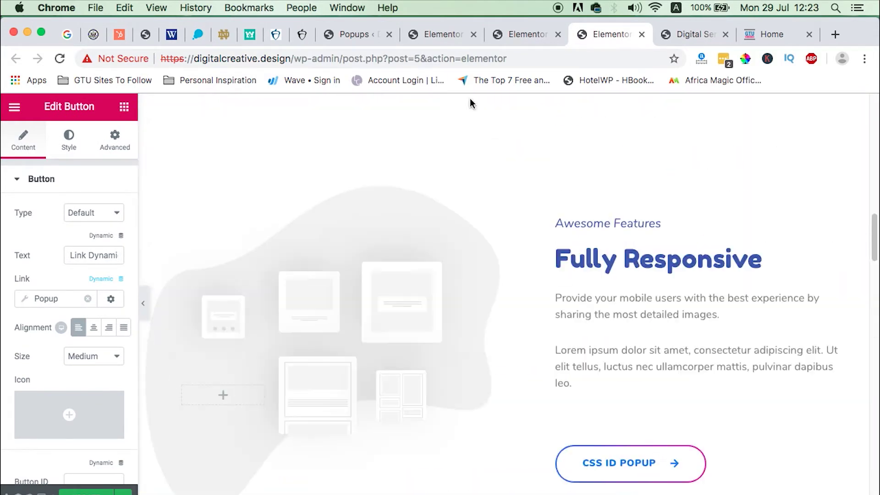
click(522, 34)
- Look over the Popups template list with Arts Festival and Digital Product
click(355, 34)
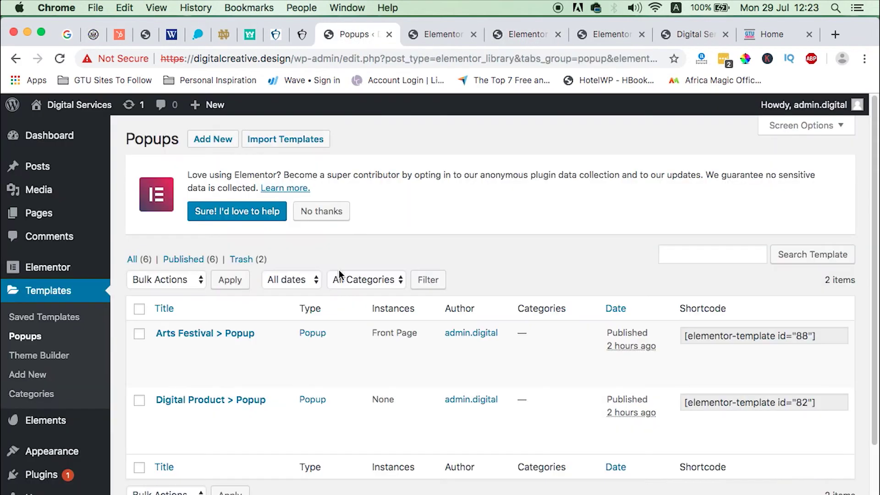
scroll(339, 274, down, 3)
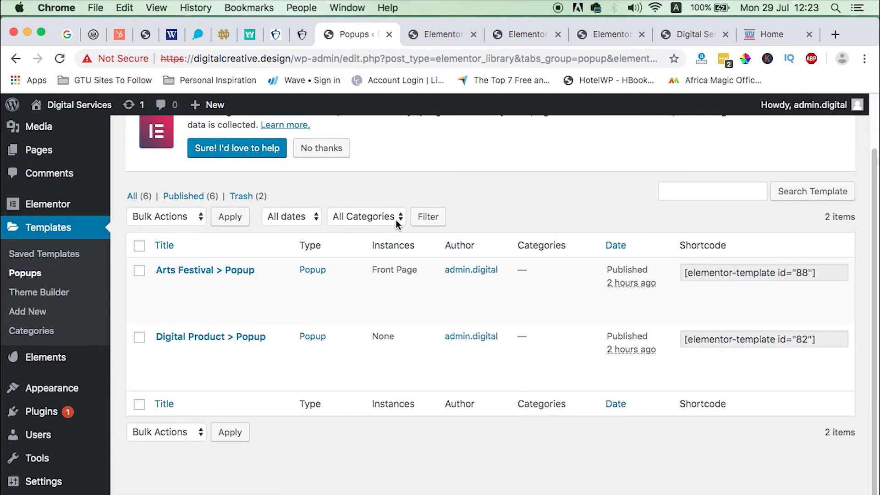
scroll(395, 219, up, 3)
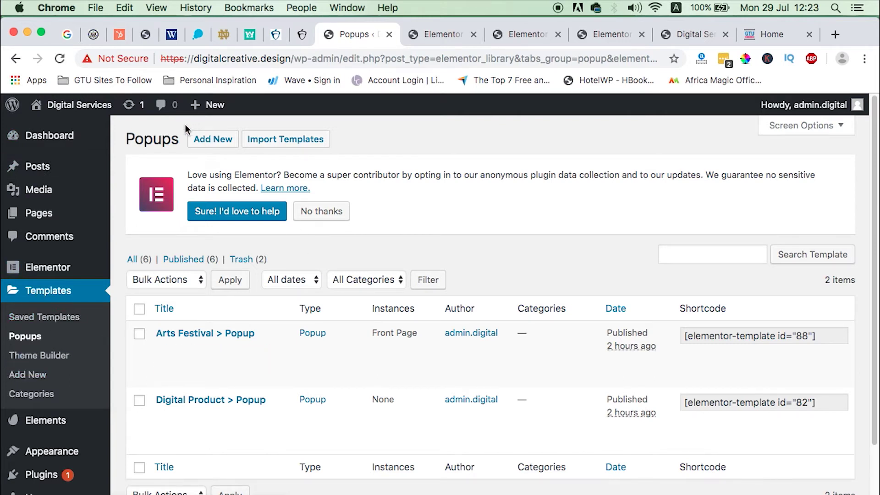
- Start a new Popup template, type and clear a name, then dismiss the form without creating it
click(207, 137)
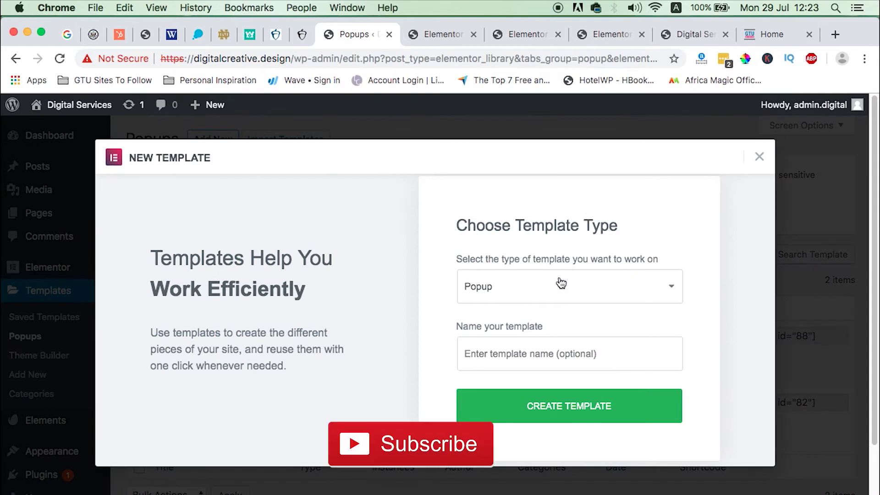
click(560, 280)
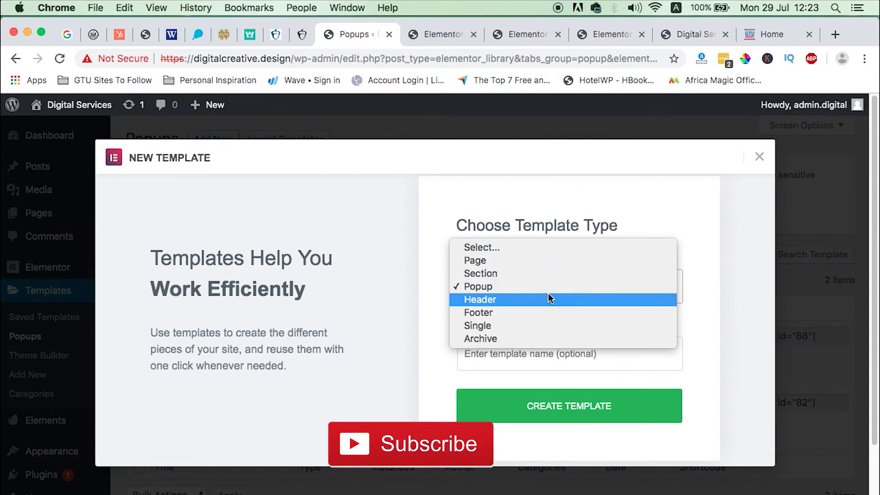
click(500, 287)
click(499, 366)
text(HTe)
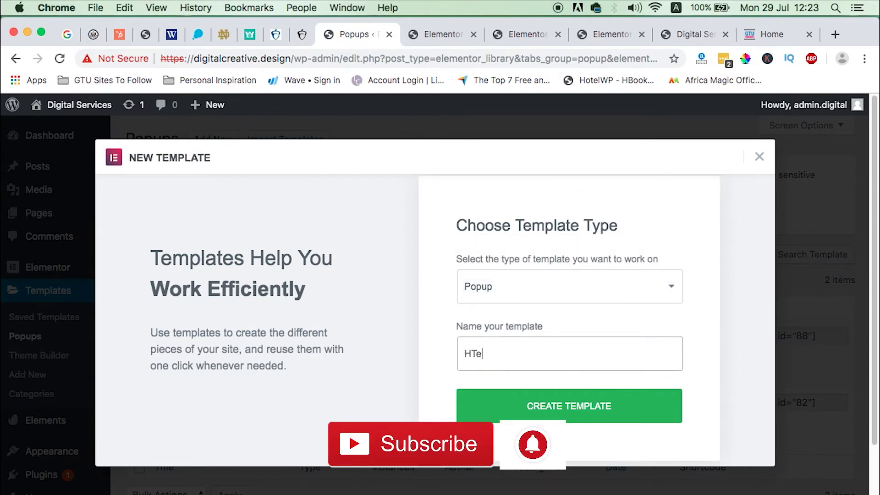
key(BackSpace)
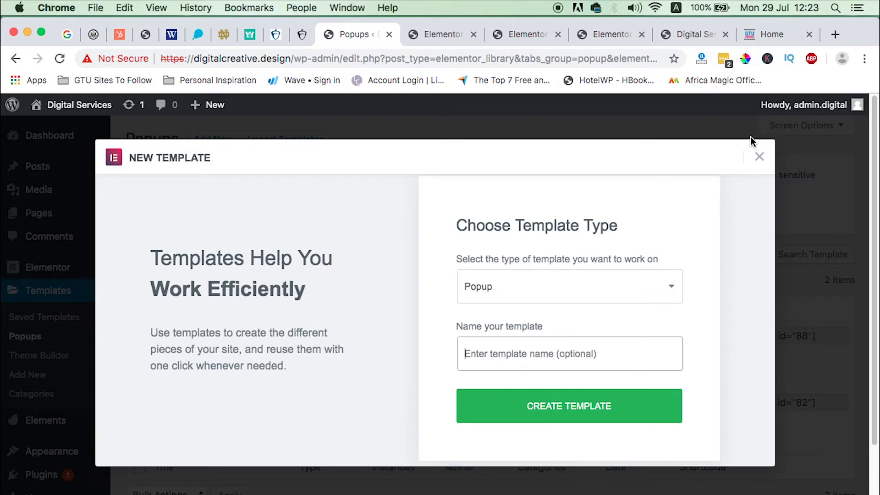
click(759, 157)
scroll(339, 415, down, 3)
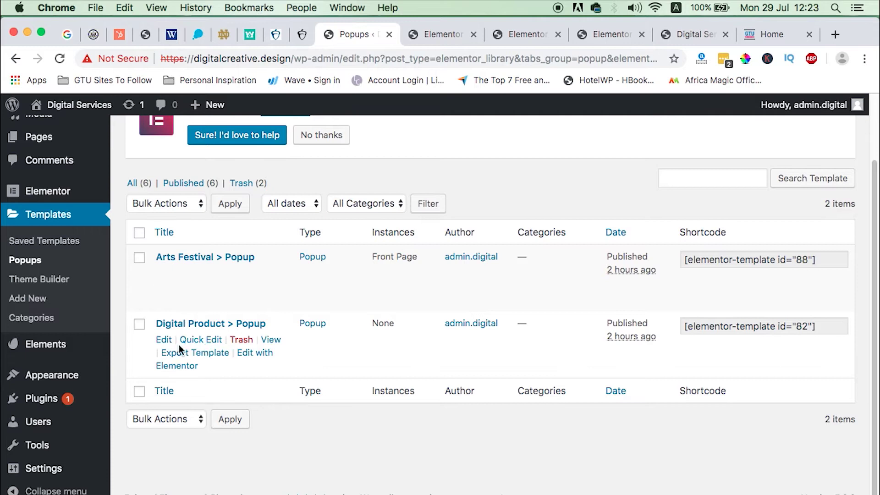
- Replace the popup heading 'Free e-Book !' with 'Digital Product'
click(443, 34)
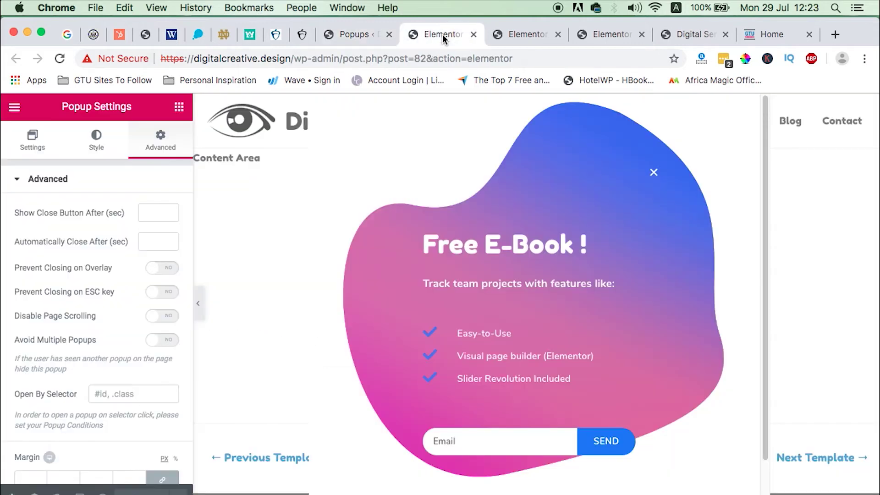
click(532, 107)
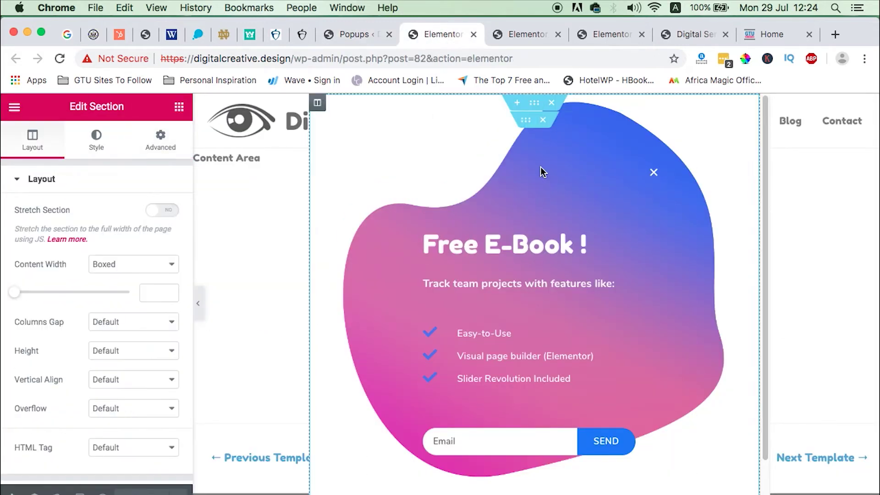
click(647, 237)
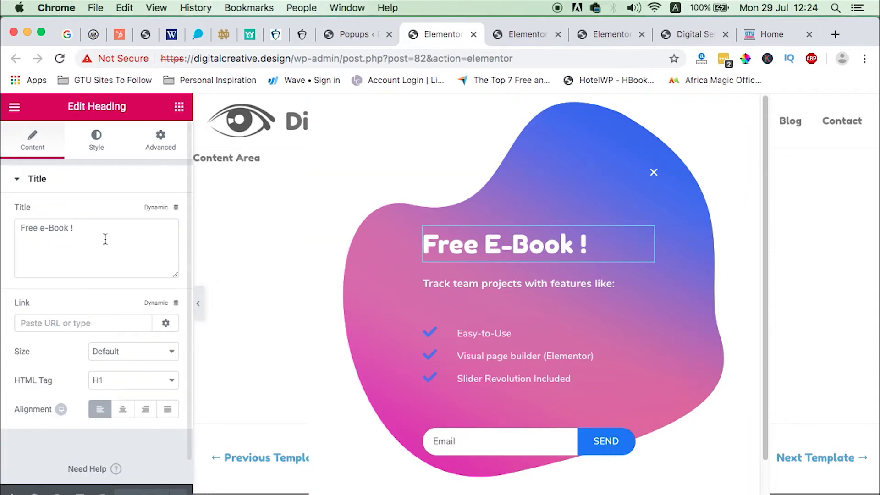
double_click(35, 228)
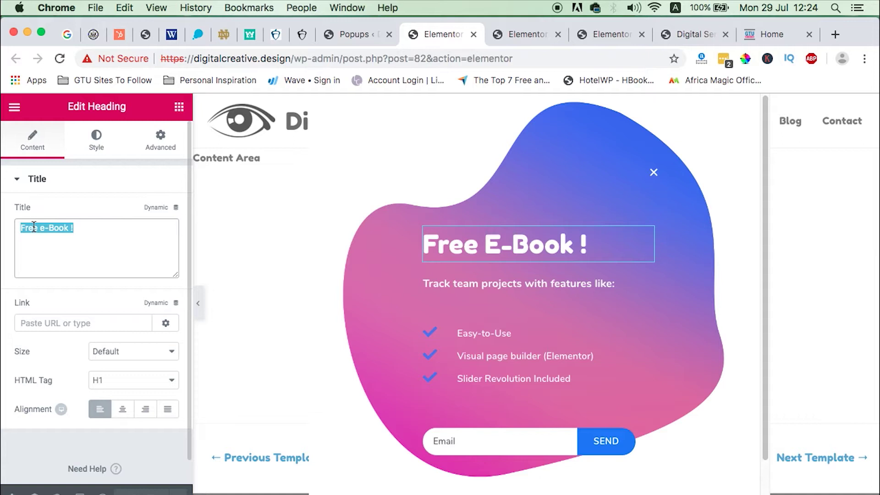
key(BackSpace)
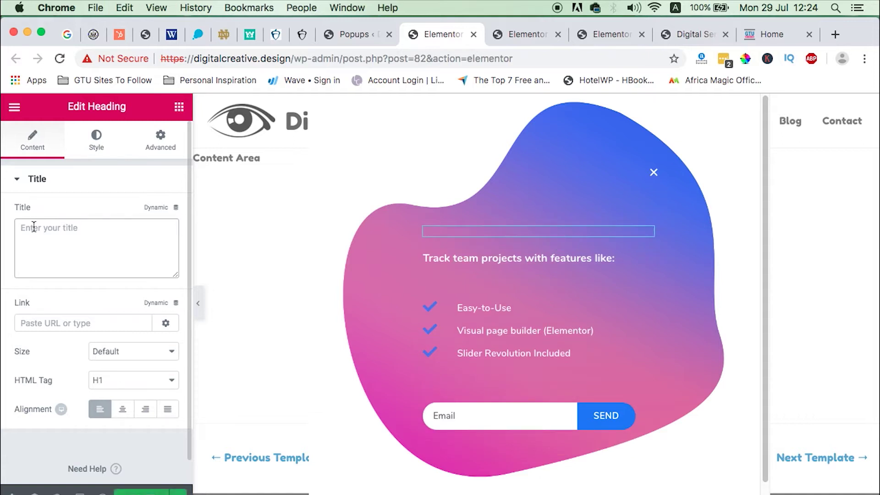
text(Di)
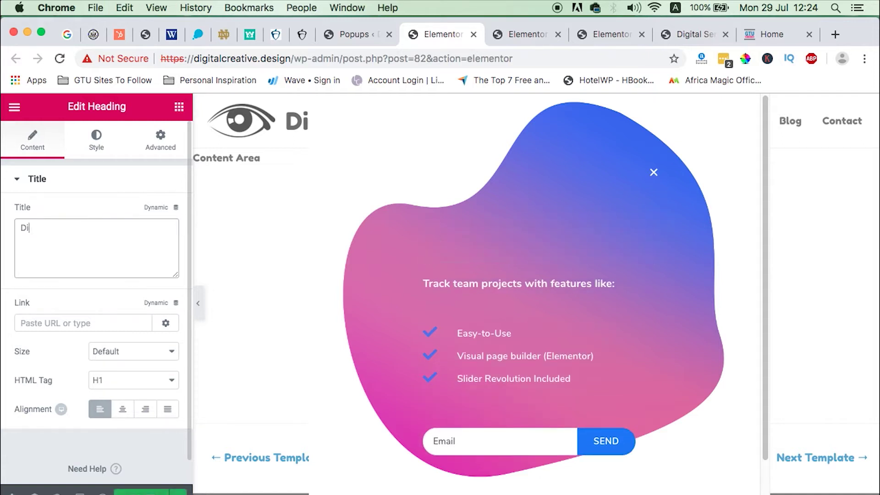
text(gital Pro)
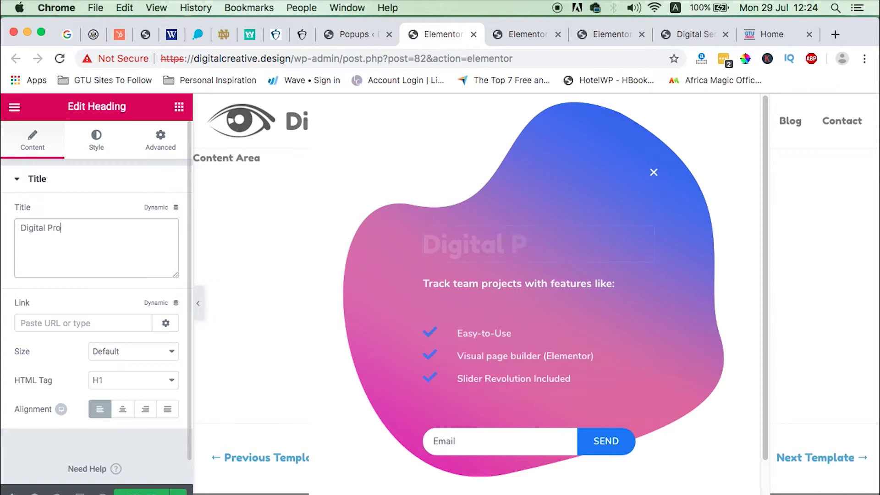
text(duct)
- Clear the popup column's background colour so the gradient shape shows, then check its Layout options
click(318, 103)
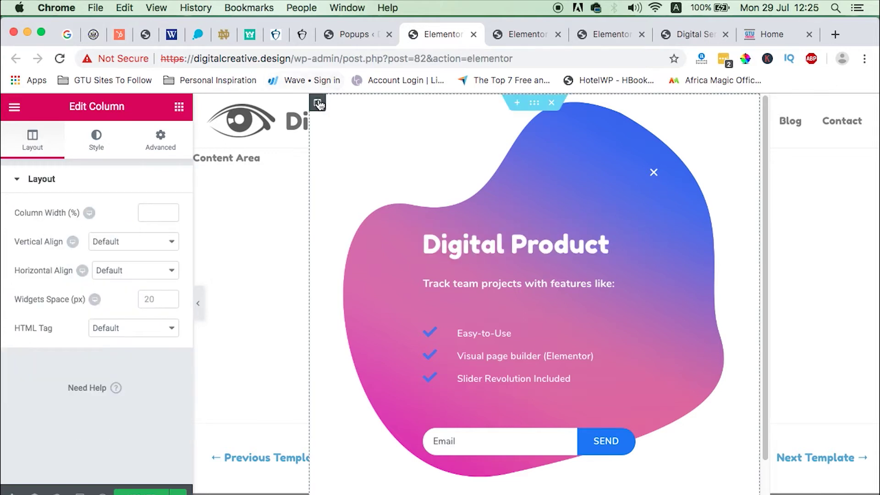
click(96, 143)
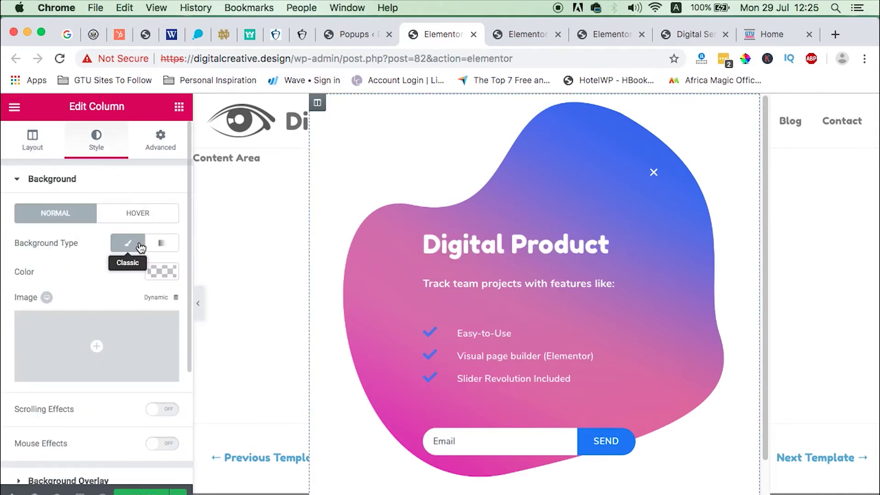
click(128, 243)
click(162, 271)
click(83, 318)
drag(68, 323, 108, 274)
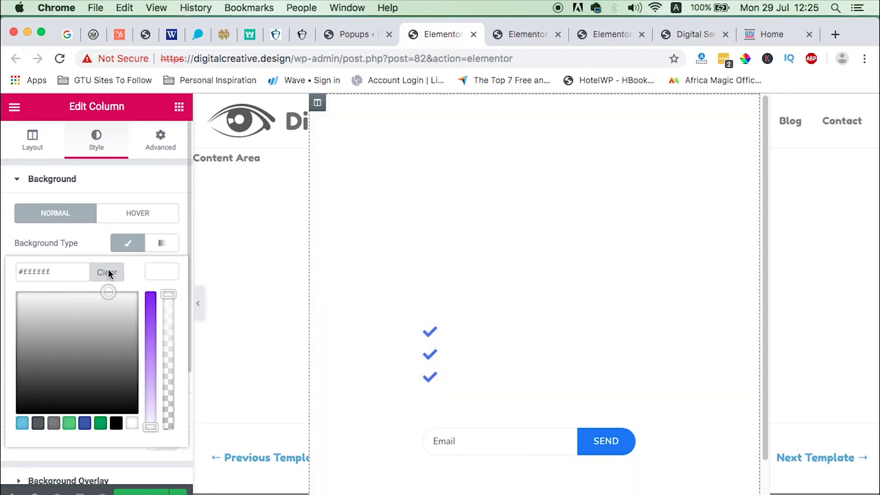
click(108, 272)
click(25, 137)
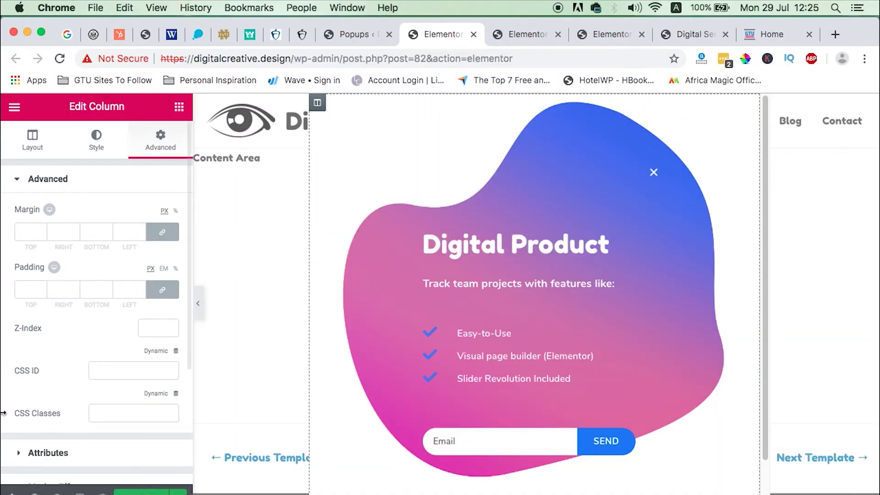
- Open the popup's settings and review its Advanced options
click(11, 492)
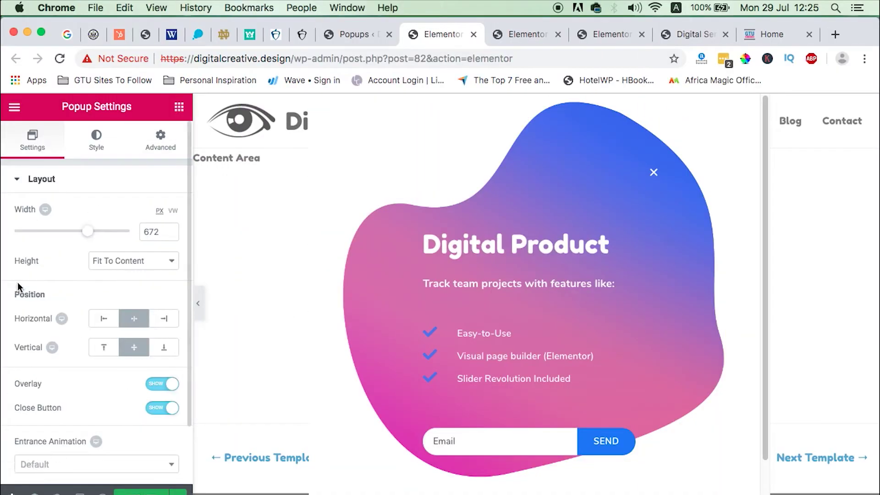
click(162, 143)
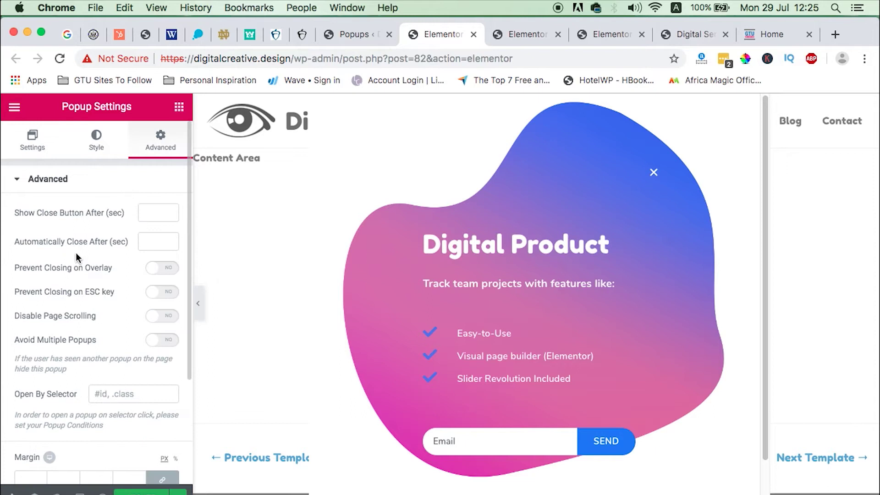
scroll(117, 423, down, 5)
scroll(117, 424, up, 5)
scroll(117, 423, down, 5)
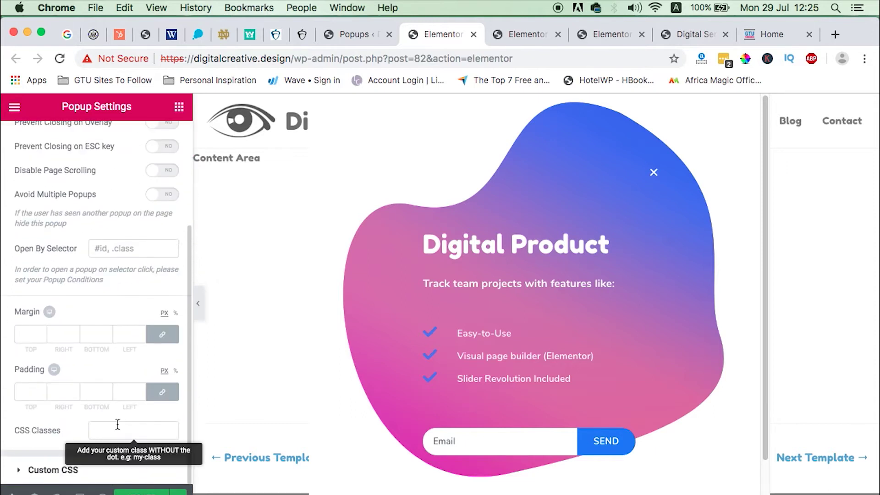
scroll(117, 423, up, 5)
- Review the popup's Conditions, Triggers and Advanced Rules in Publish Settings, then Save & Close
click(137, 492)
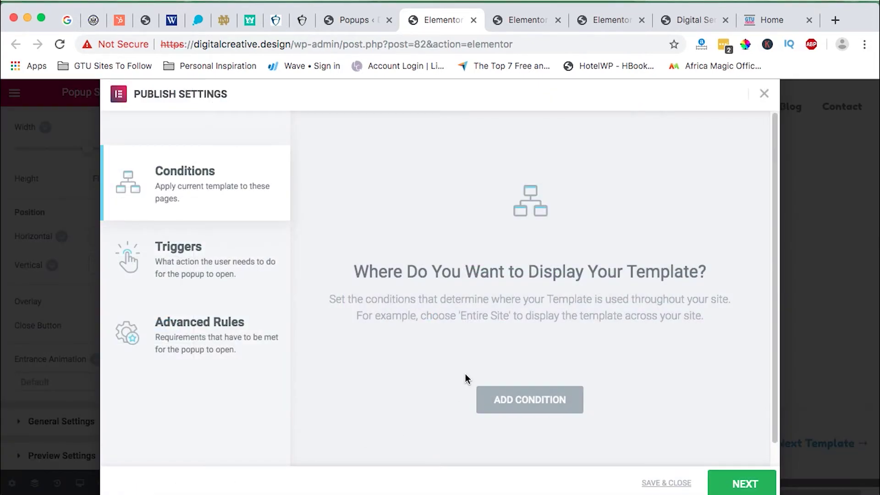
click(195, 259)
click(190, 336)
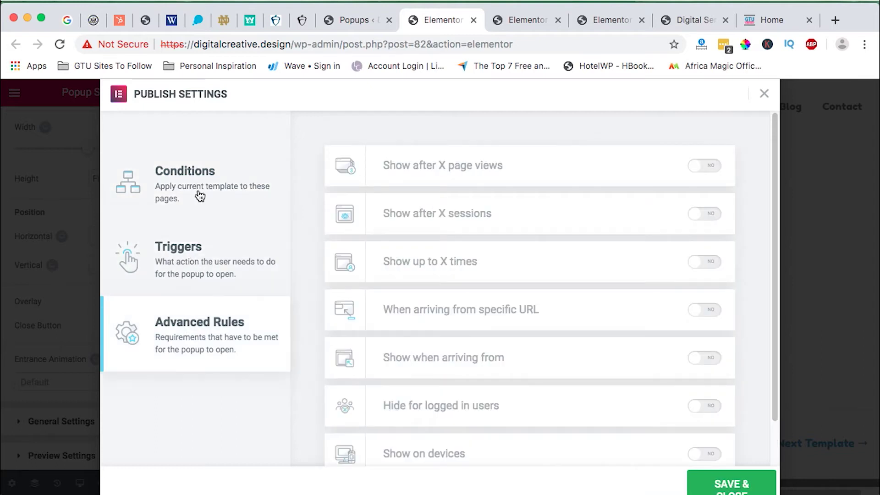
click(196, 190)
click(668, 483)
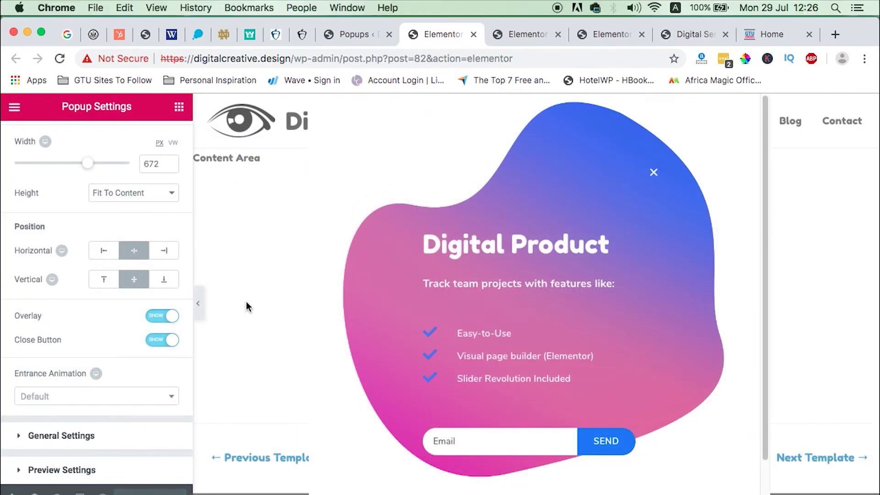
- Switch over to the home page in the Elementor editor
click(507, 35)
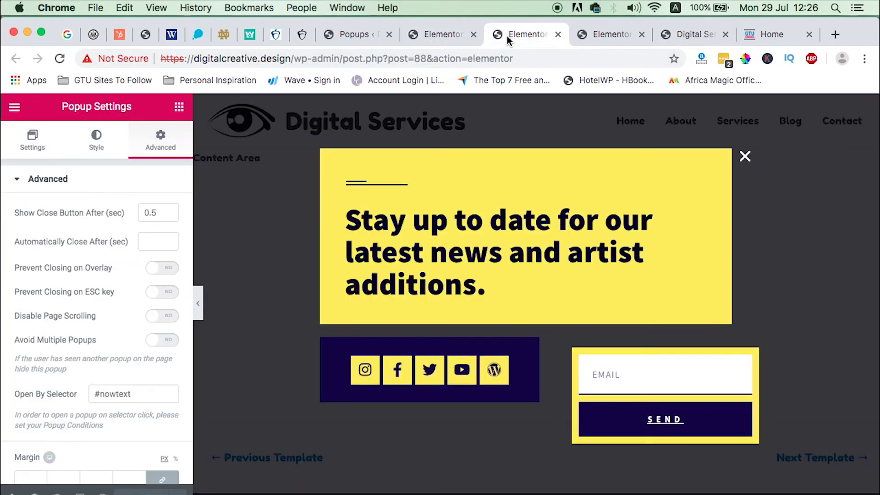
click(614, 35)
scroll(405, 291, up, 15)
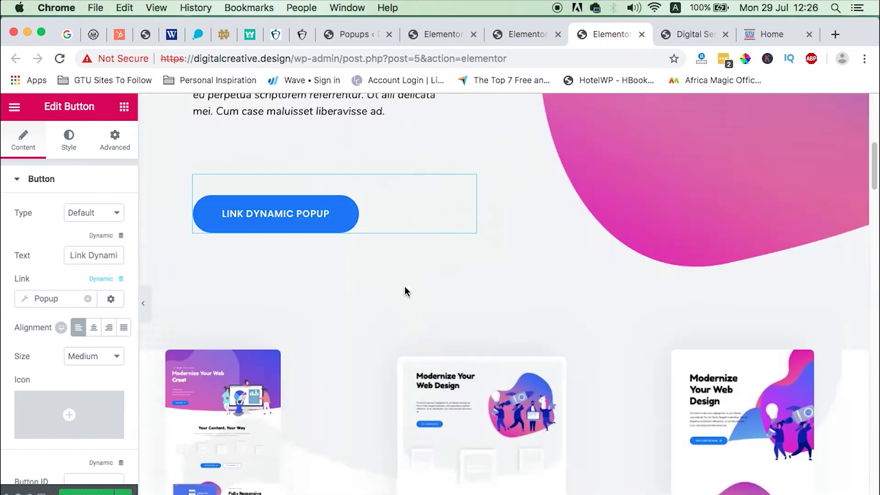
scroll(405, 288, down, 2)
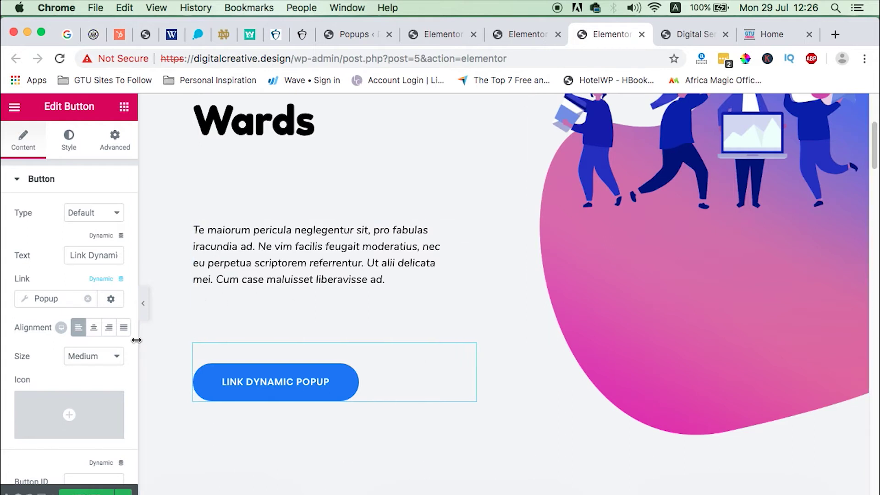
- Widen the panel and change the button text to 'Digital Product', correcting the typo
drag(137, 338, 215, 340)
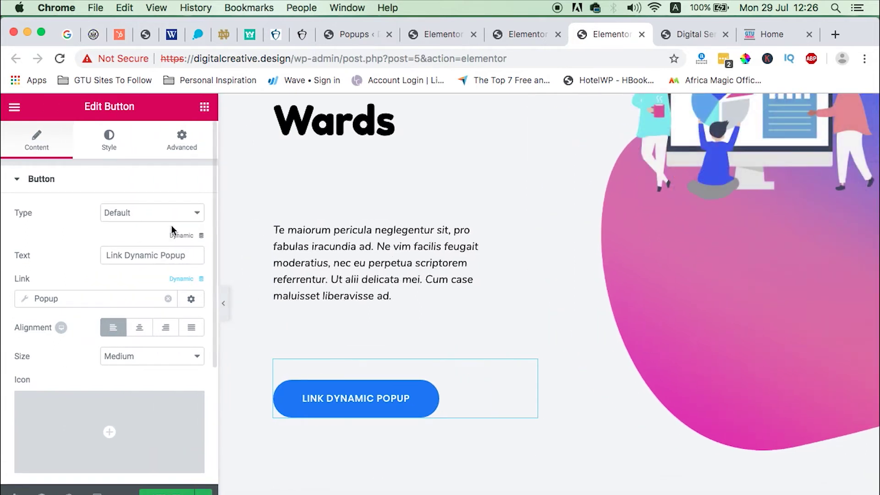
click(151, 255)
text(Digita)
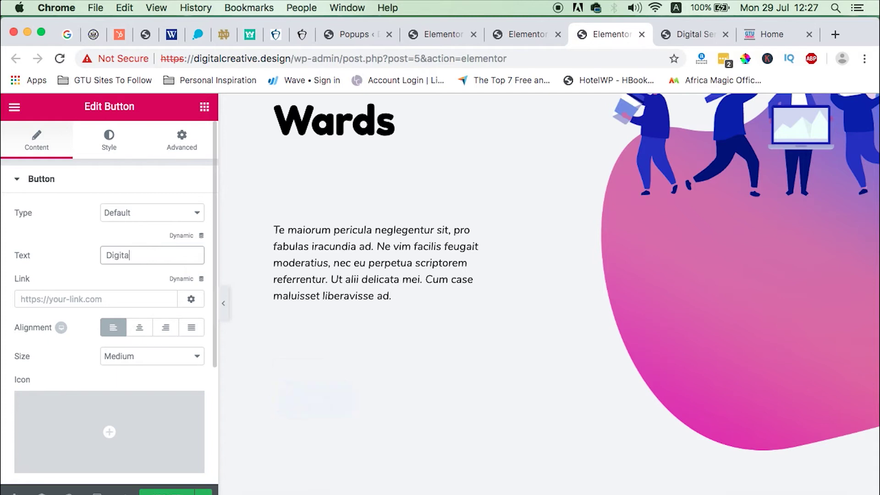
text(l Prodcut)
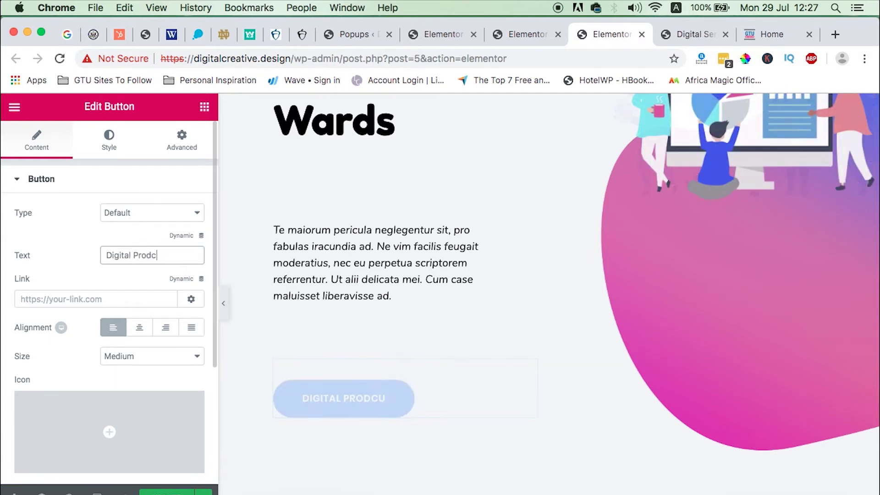
key(BackSpace)
key(BackSpace)
text(uct)
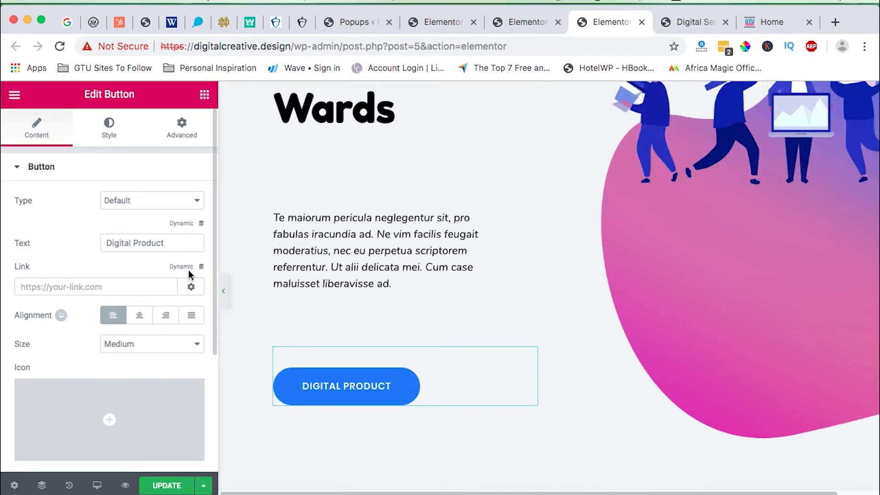
- Set the button's dynamic Popup link to open the Digital Product popup, then update the page
click(186, 267)
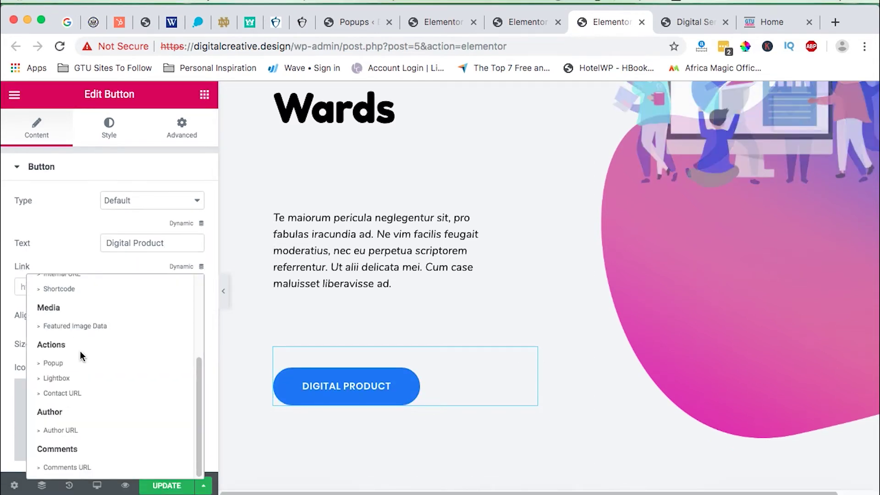
scroll(71, 356, up, 3)
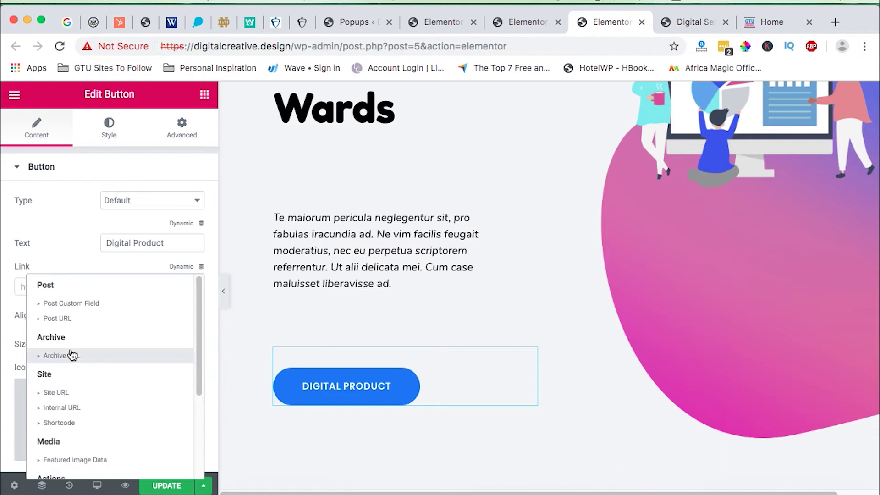
scroll(72, 355, down, 3)
click(52, 369)
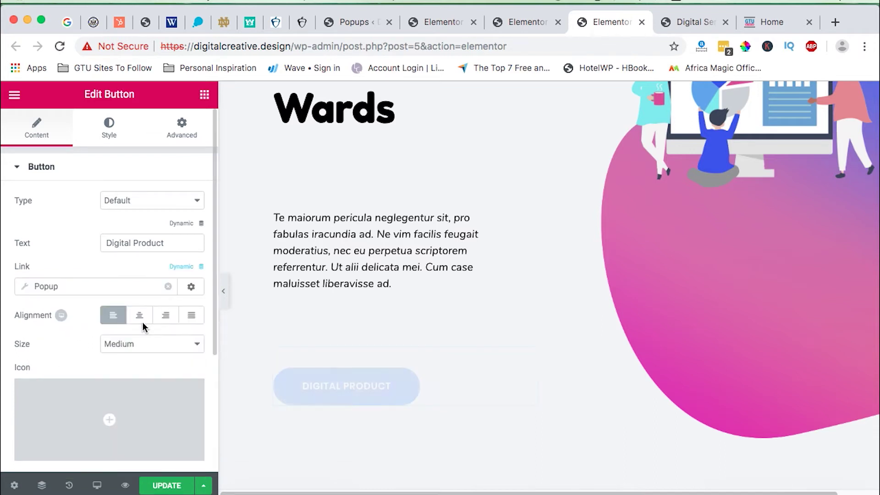
click(112, 289)
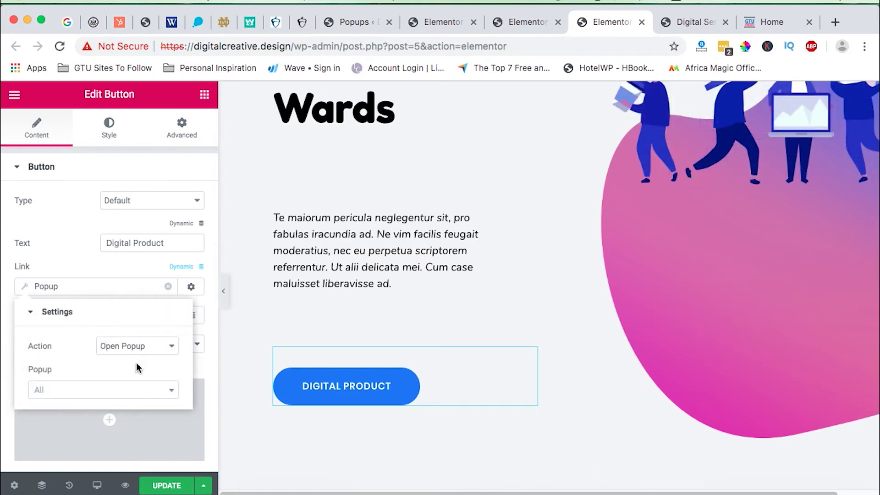
click(114, 395)
text(di)
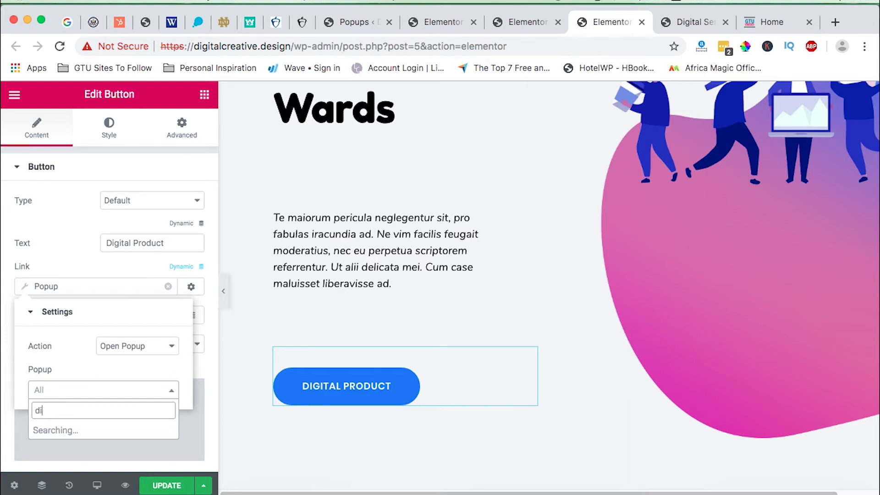
text(git)
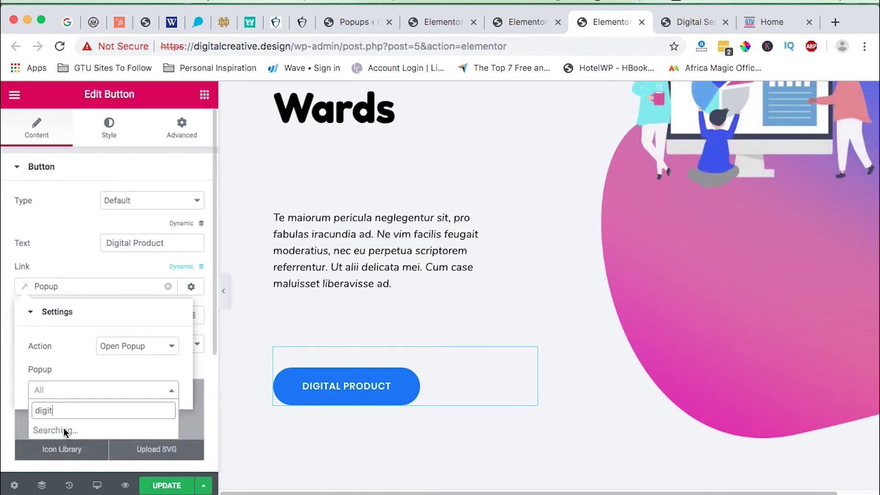
click(74, 434)
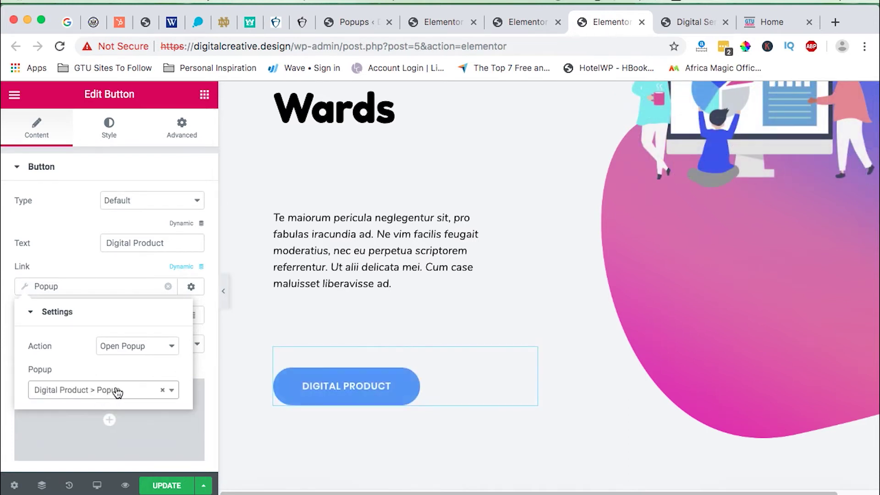
click(74, 289)
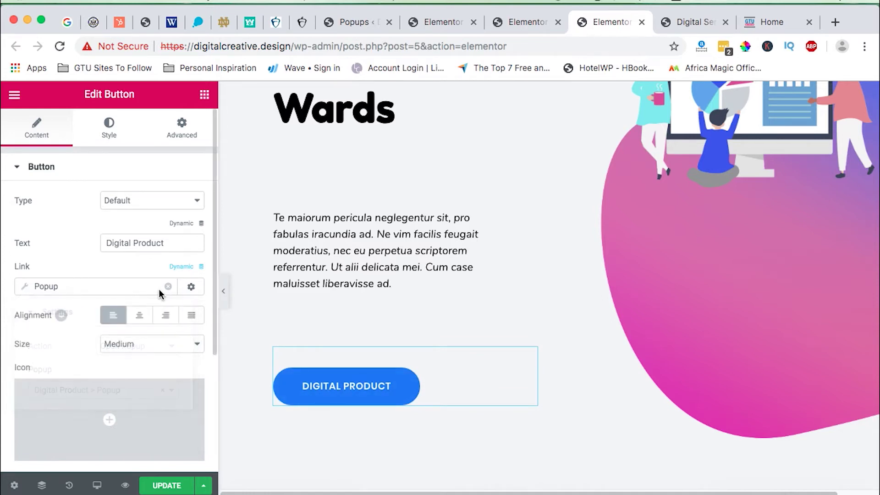
click(166, 484)
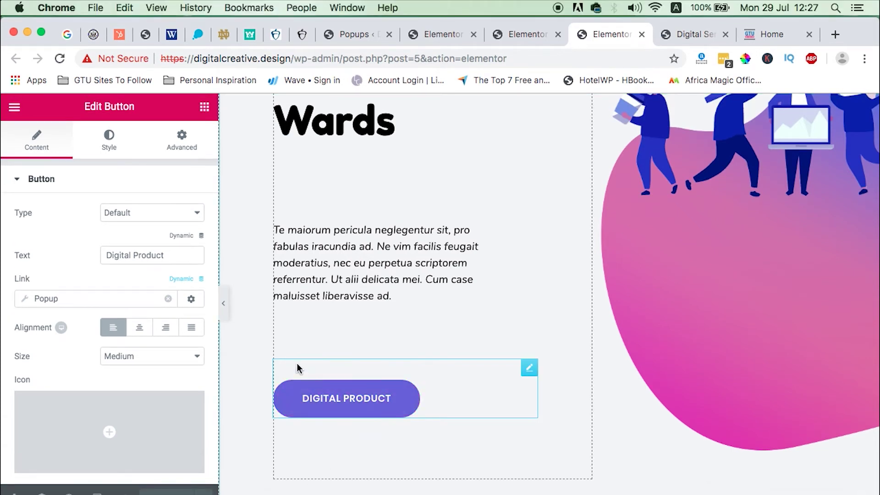
- On the live Digital Services site, check Digital Product opens its popup, close it with Esc, and scroll down
click(446, 33)
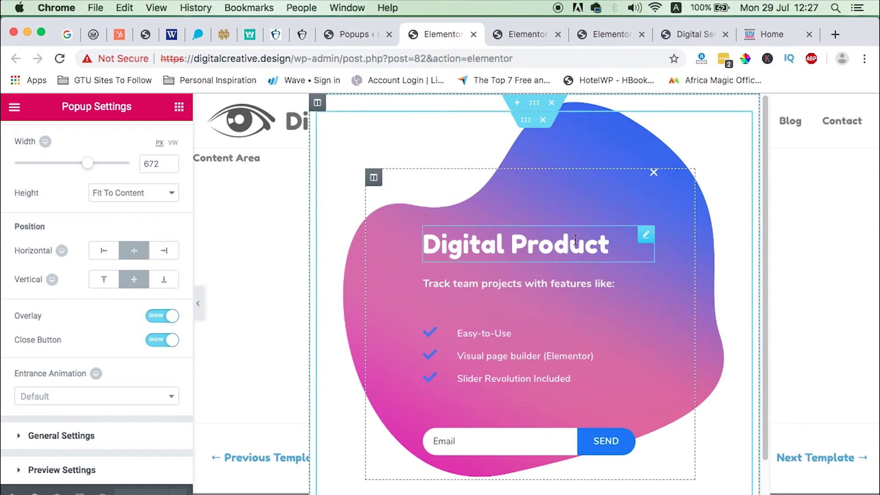
click(601, 37)
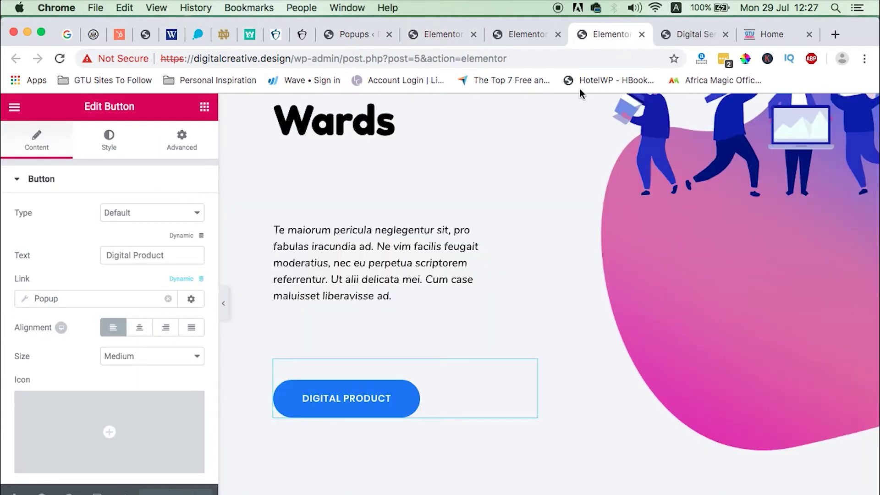
click(690, 34)
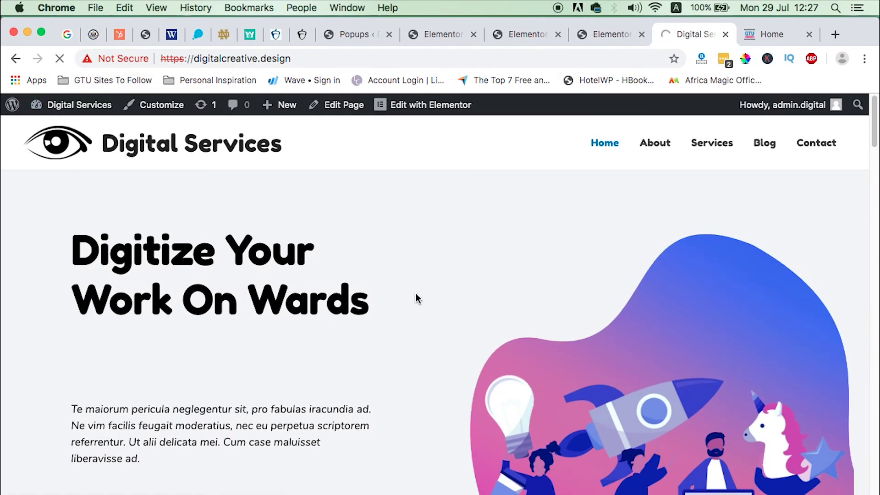
scroll(610, 227, down, 9)
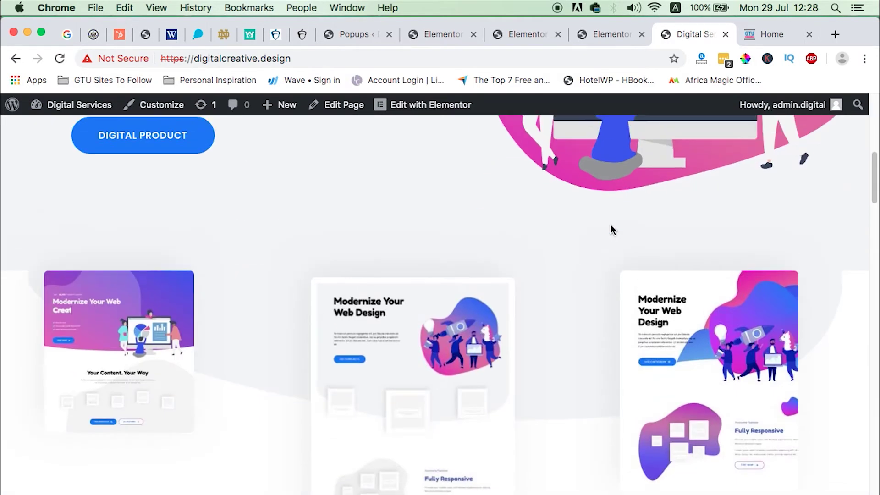
scroll(610, 228, up, 6)
scroll(610, 228, down, 2)
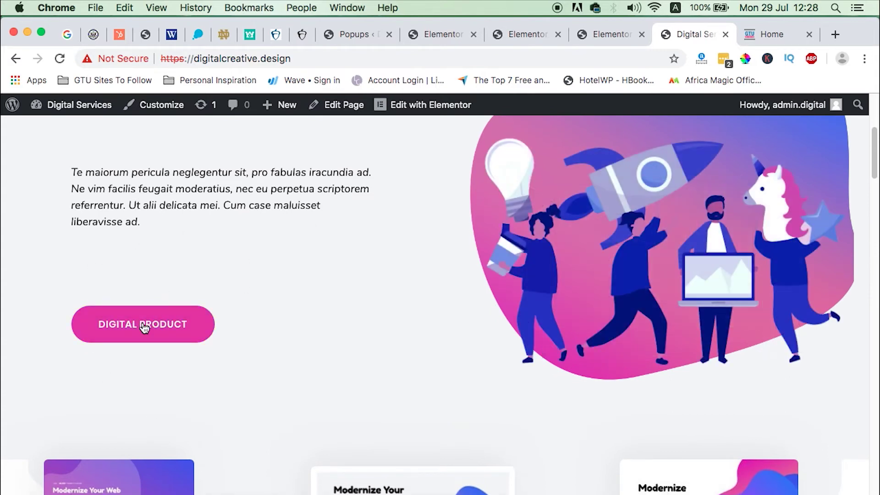
click(144, 328)
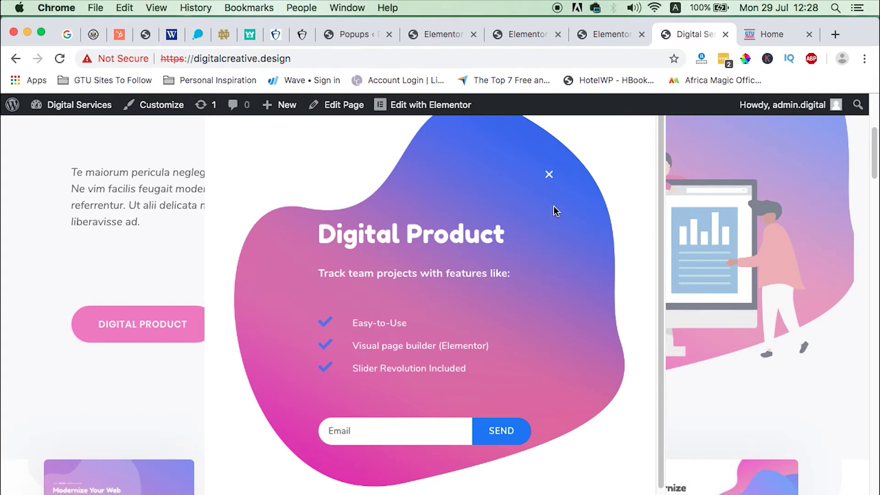
key(Escape)
scroll(451, 417, down, 10)
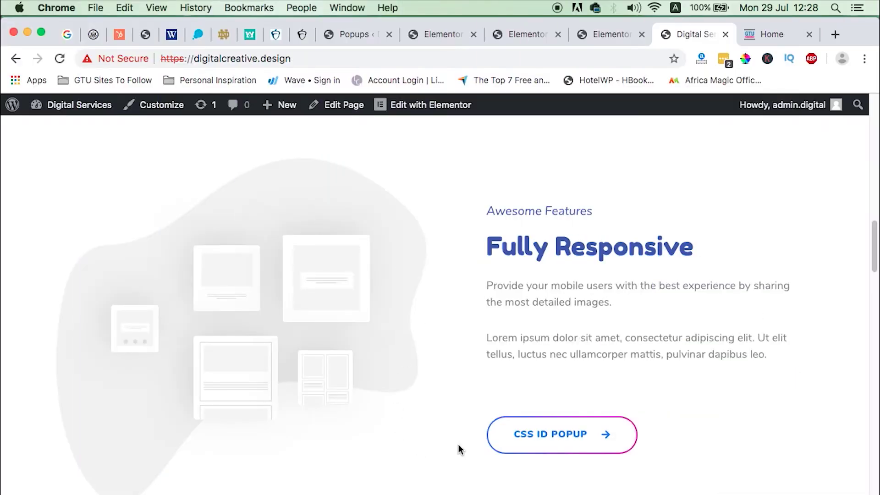
- On the Popups list, start a new template and close the dialog without creating it
click(353, 35)
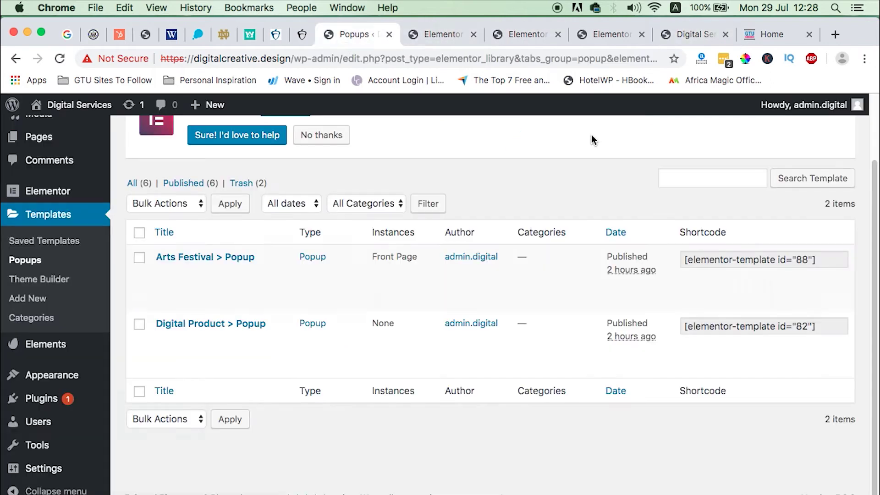
scroll(592, 422, up, 2)
scroll(511, 277, down, 2)
mouse_move(273, 292)
scroll(43, 280, up, 3)
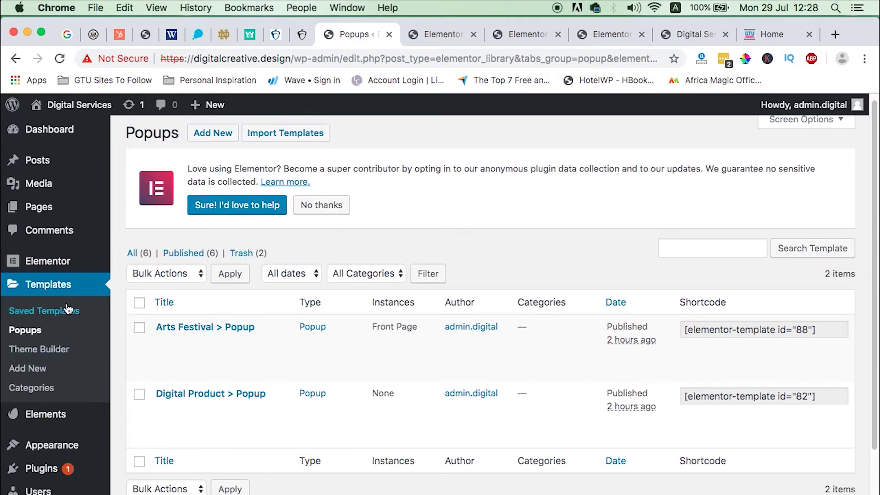
scroll(138, 206, up, 1)
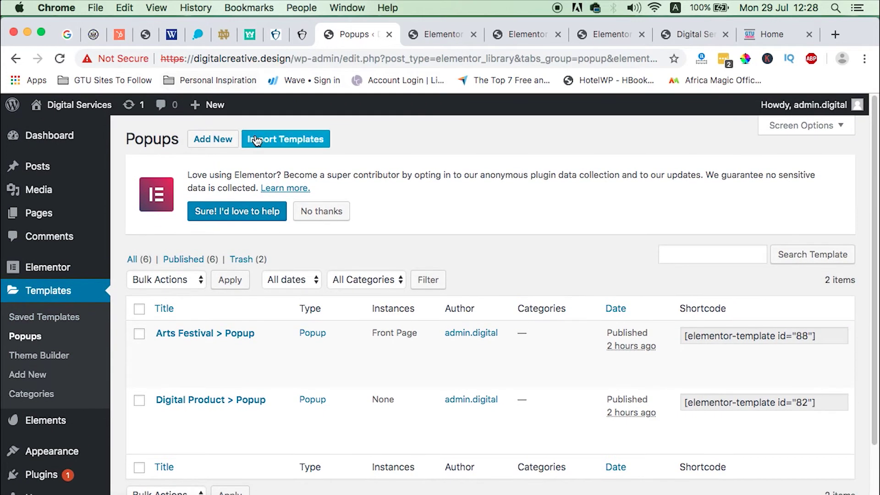
click(210, 141)
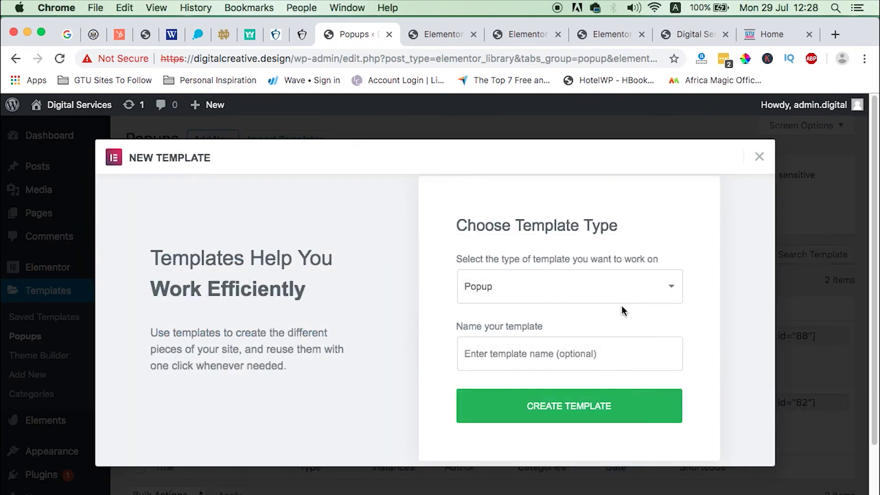
click(517, 360)
click(759, 157)
- Open the Arts Festival popup with Edit with Elementor
scroll(483, 263, down, 2)
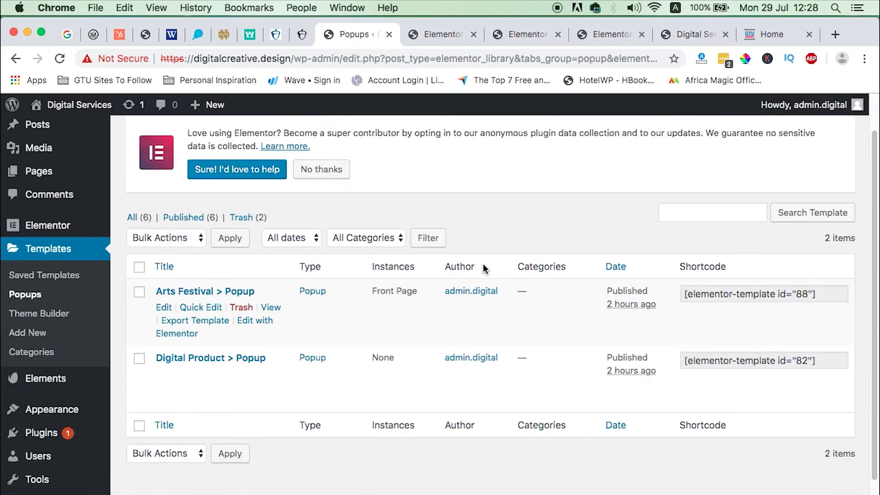
scroll(458, 184, up, 2)
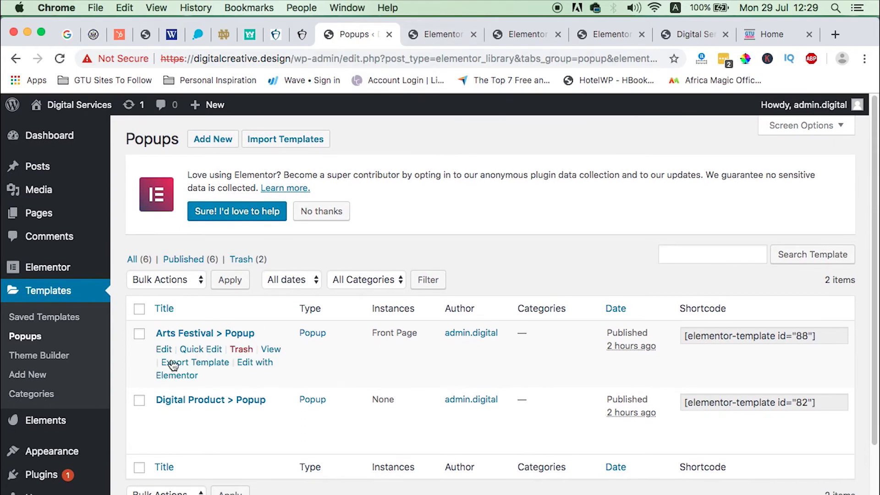
super+click(176, 375)
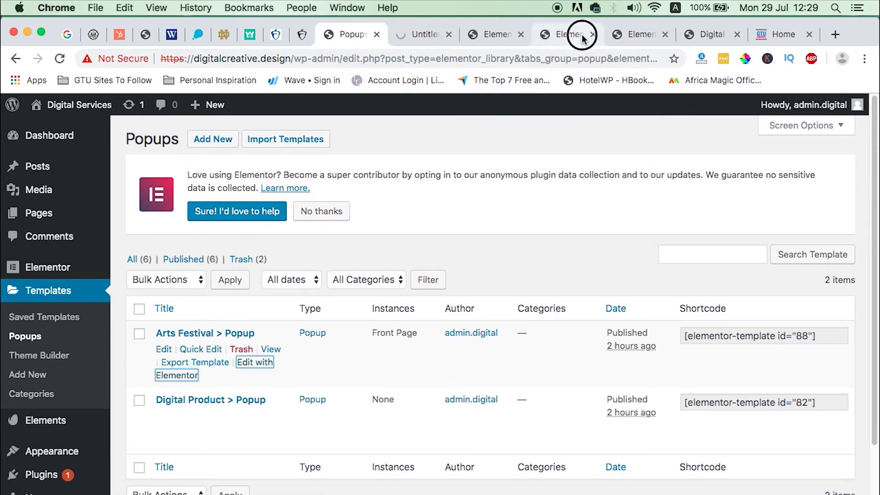
- In the Arts Festival popup editor, set the social-icons column background colour to #ff0048
click(520, 34)
click(520, 35)
click(426, 34)
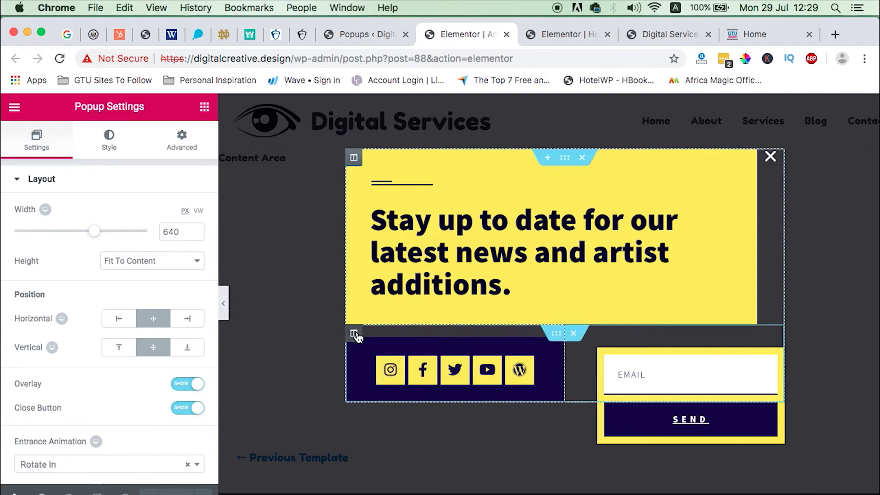
click(357, 360)
click(103, 147)
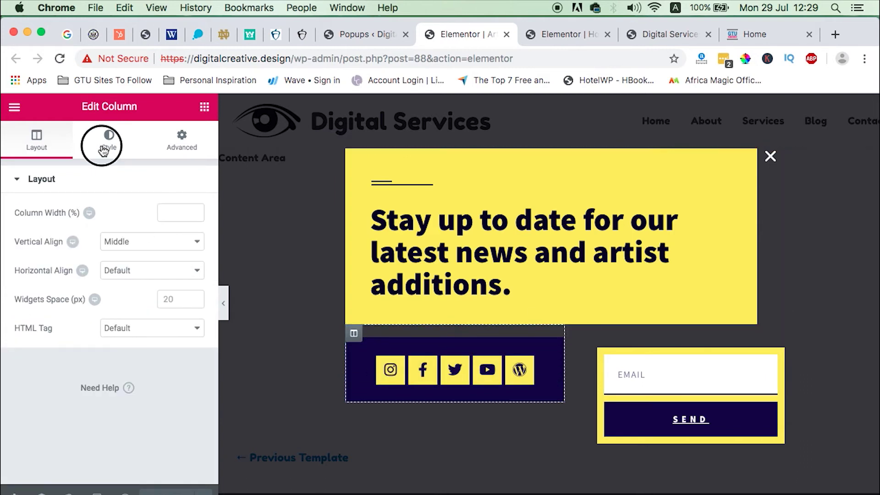
click(185, 271)
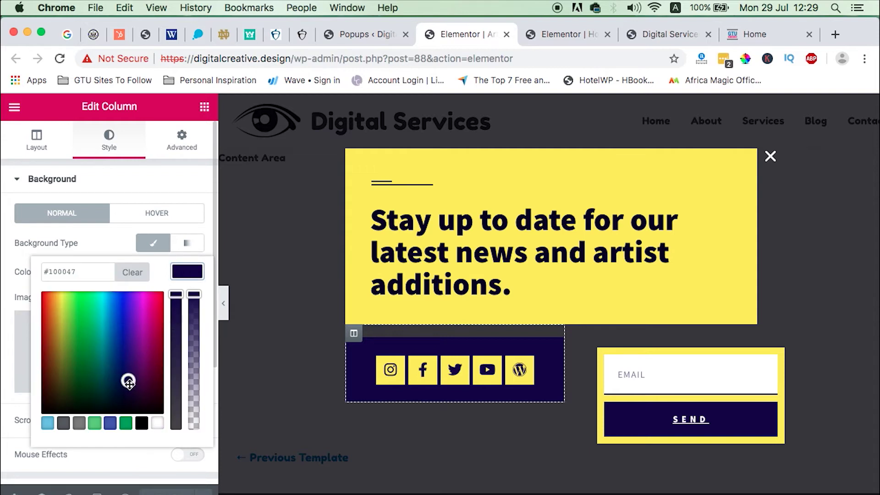
mouse_move(127, 378)
mouse_down()
mouse_move(182, 371)
mouse_move(177, 293)
mouse_up()
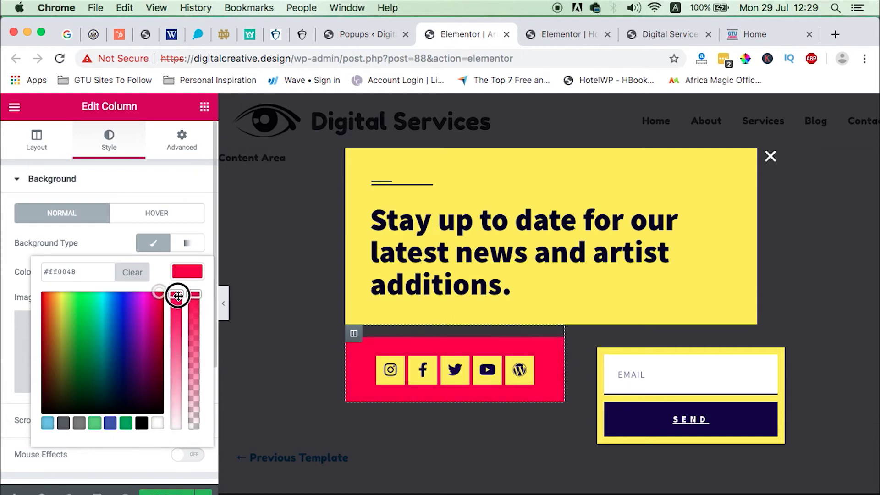
click(80, 272)
click(353, 334)
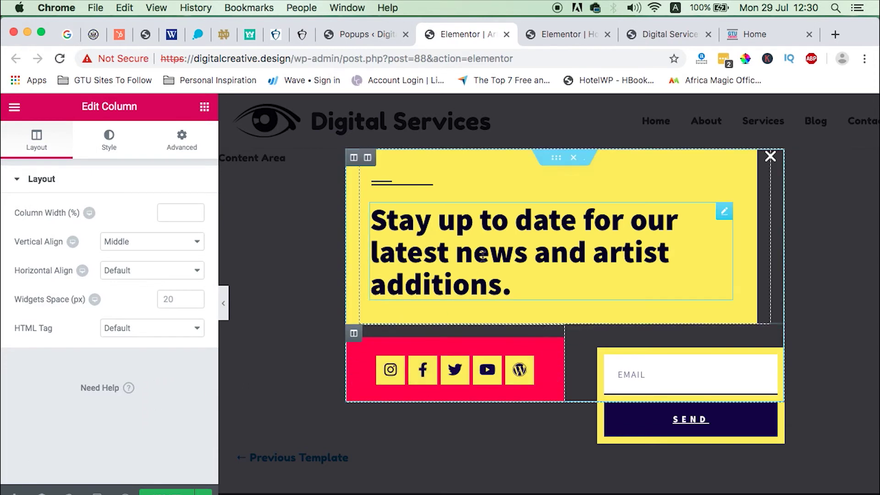
- Replace the popup heading's title with 'Learning About Popups'
click(722, 213)
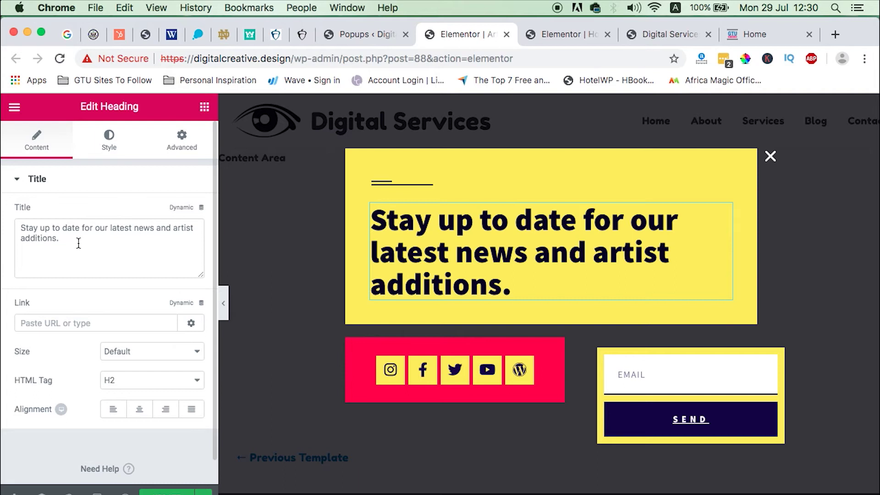
drag(79, 244, 3, 205)
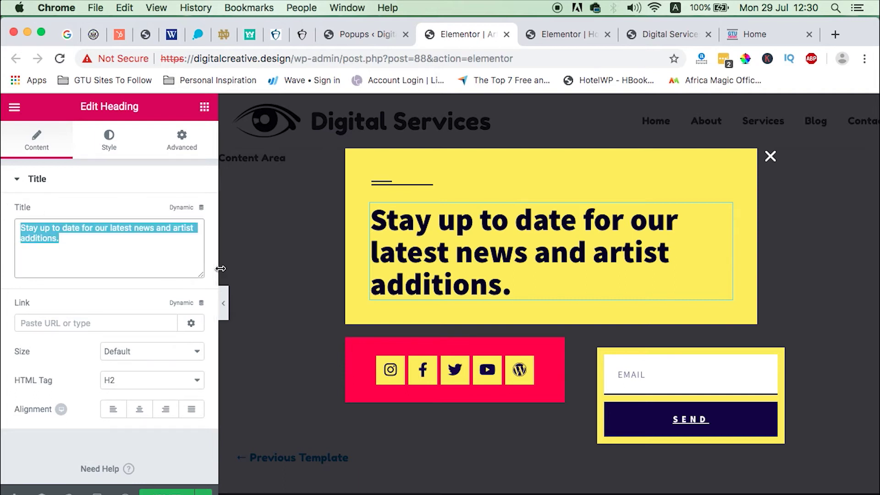
text(D)
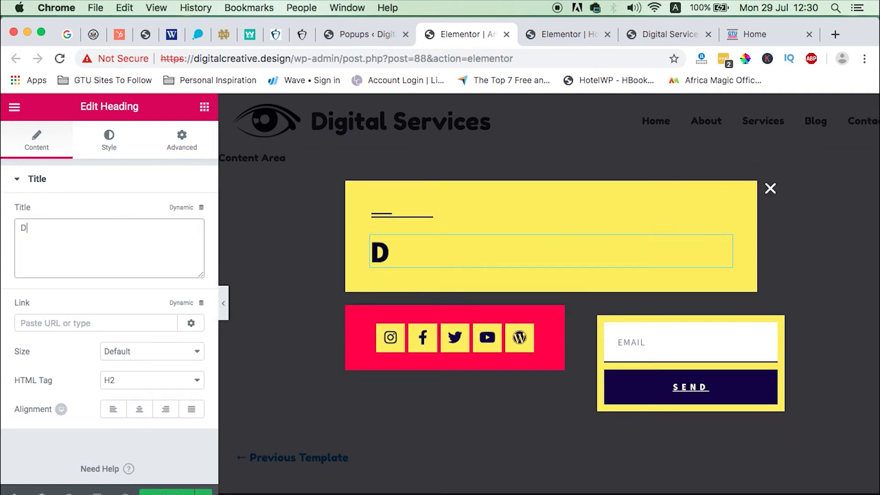
key(BackSpace)
text(What)
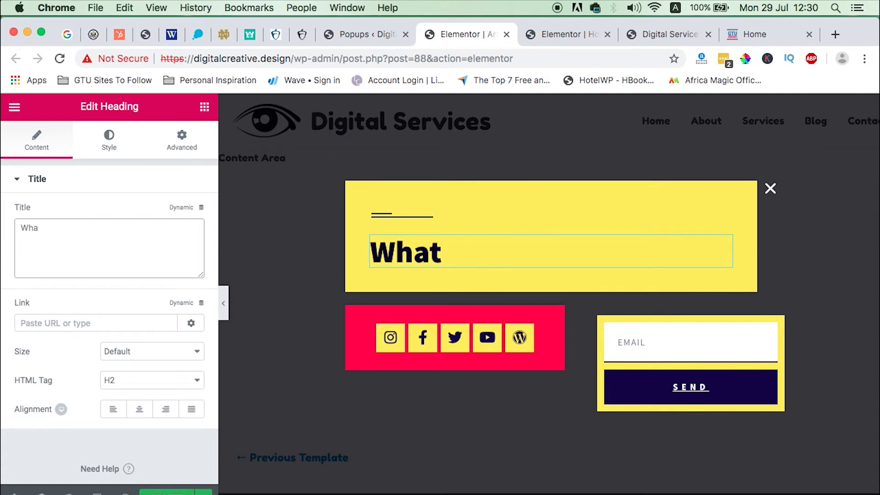
key(BackSpace)
key(BackSpace)
key(BackSpace)
text(Learning Abou)
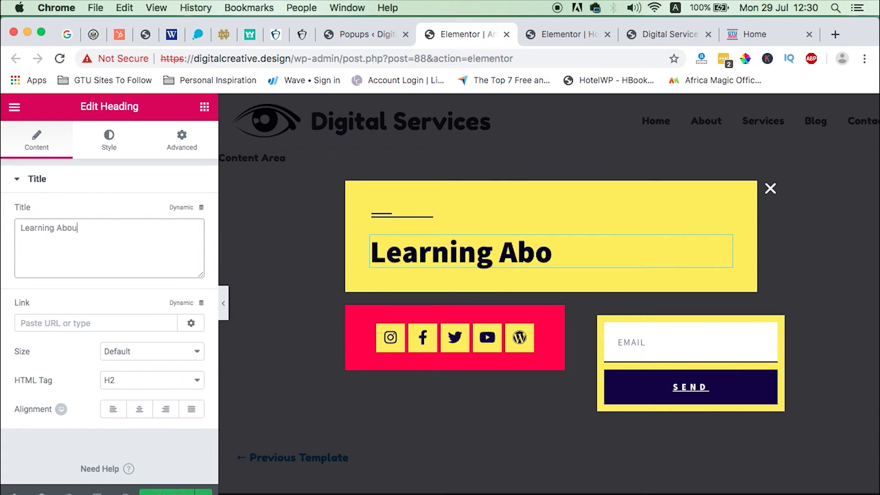
text(t Popups)
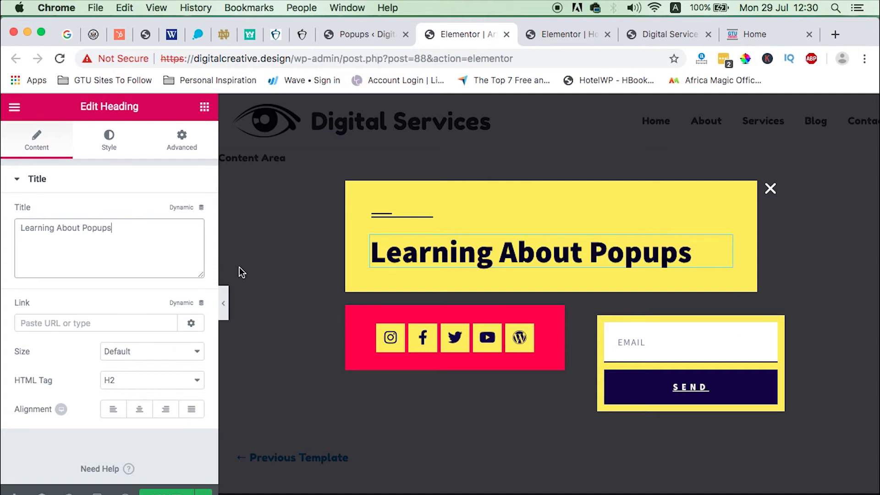
- Set the heading typography to size 62 px and line height 68 px
click(109, 145)
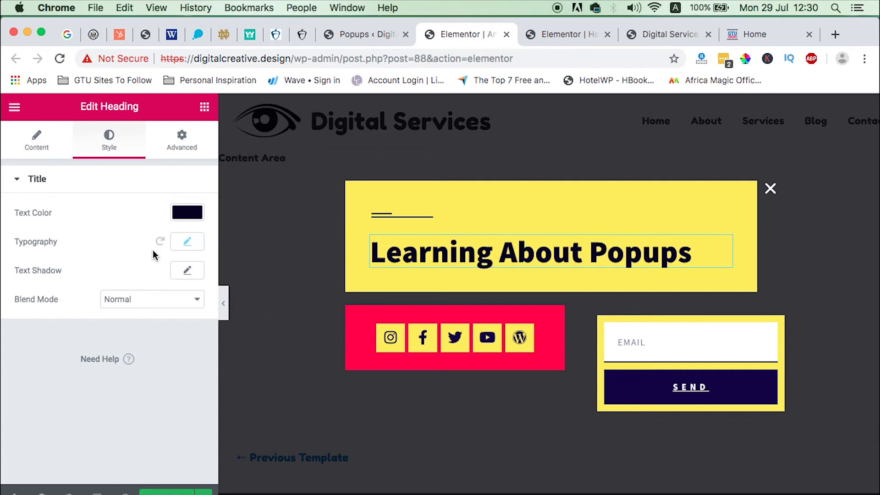
click(198, 243)
drag(50, 333, 62, 333)
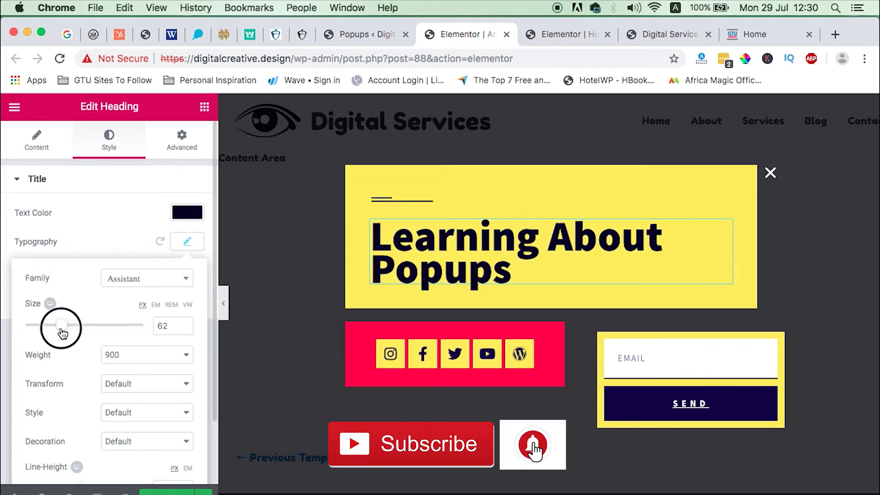
scroll(67, 337, down, 3)
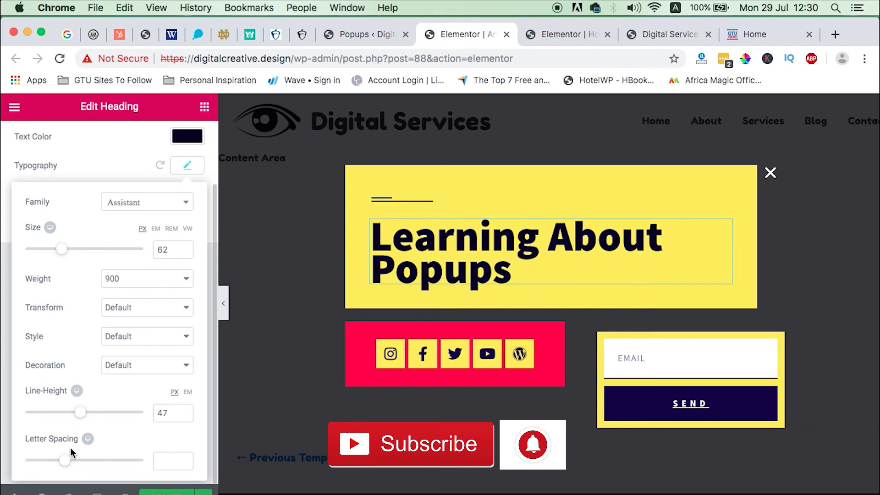
drag(82, 418, 106, 423)
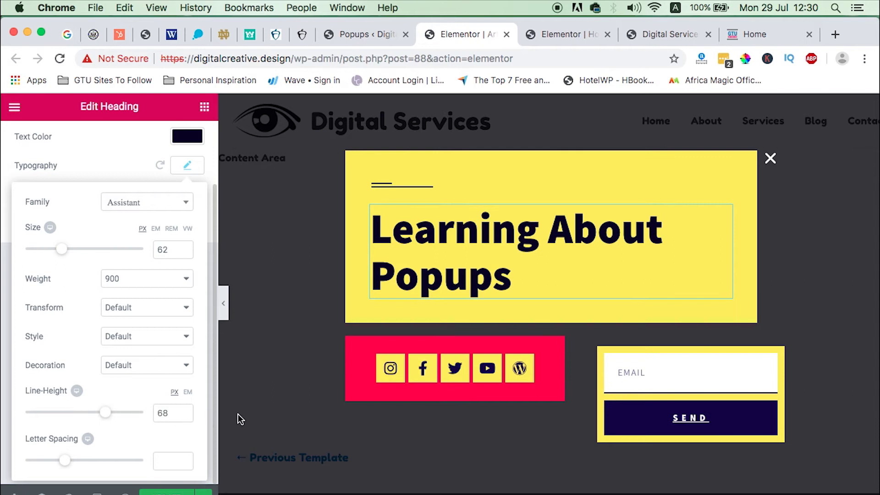
click(187, 137)
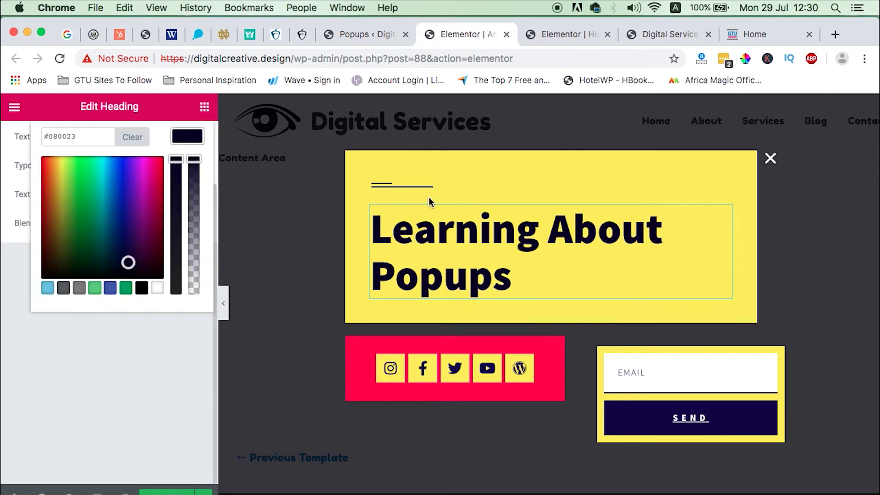
click(15, 107)
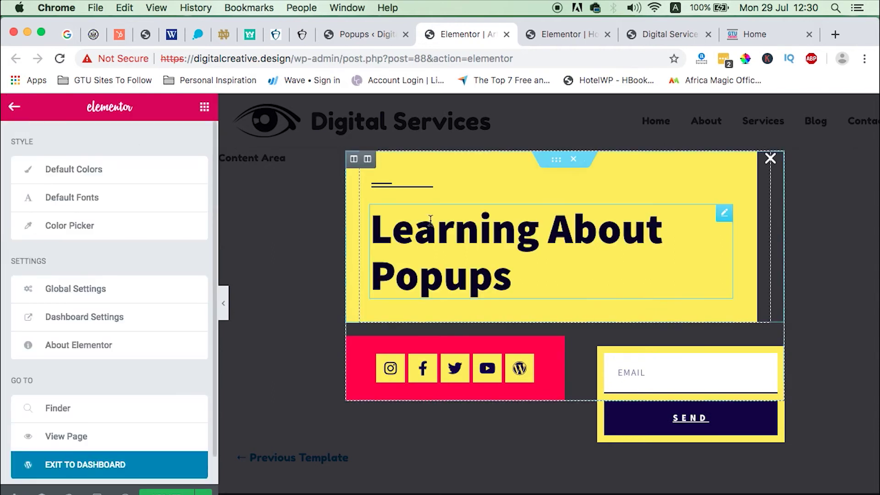
click(14, 106)
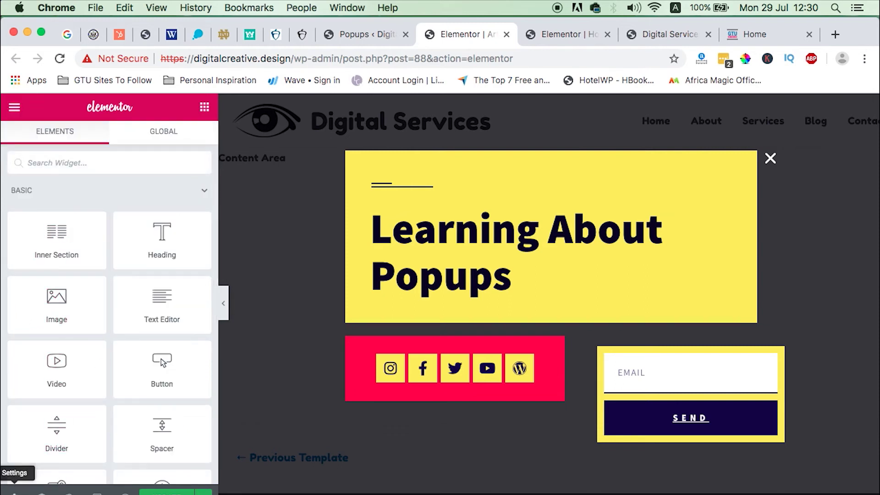
- Change the popup's Open By Selector from #nowtext to #aboutpopups and save with Cmd+S
click(14, 492)
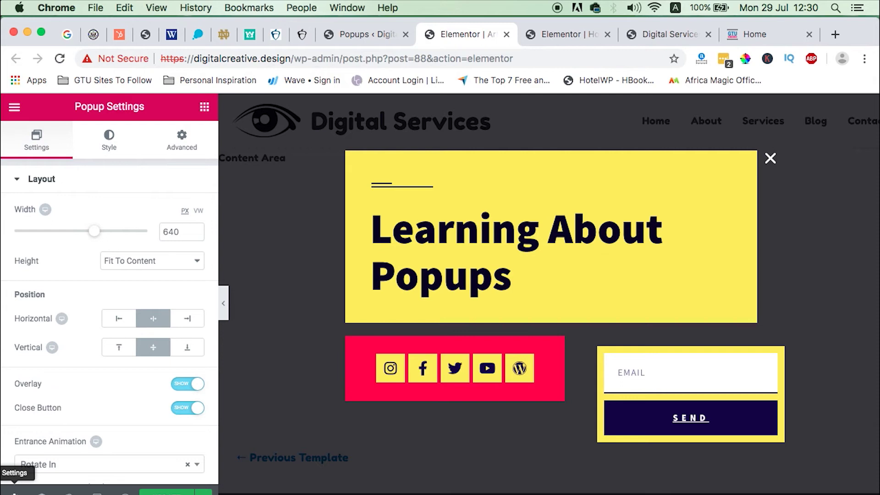
click(186, 139)
scroll(141, 401, down, 2)
double_click(122, 336)
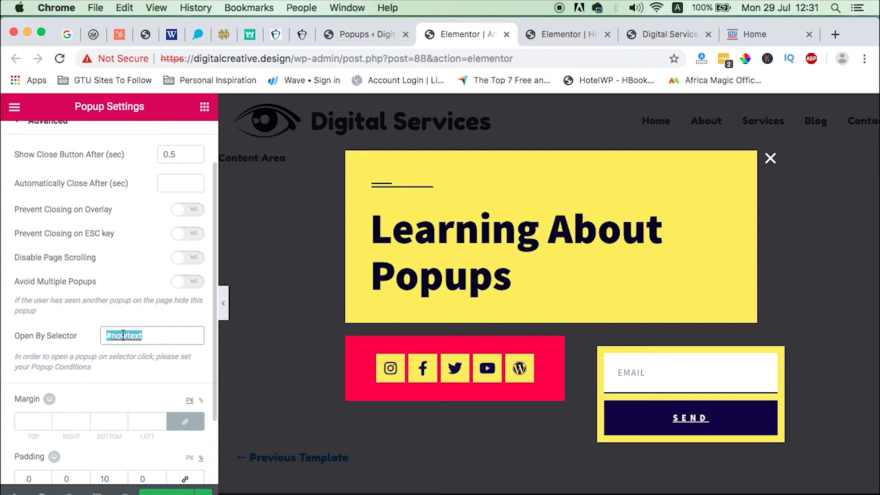
key(BackSpace)
text(#aboutpopups)
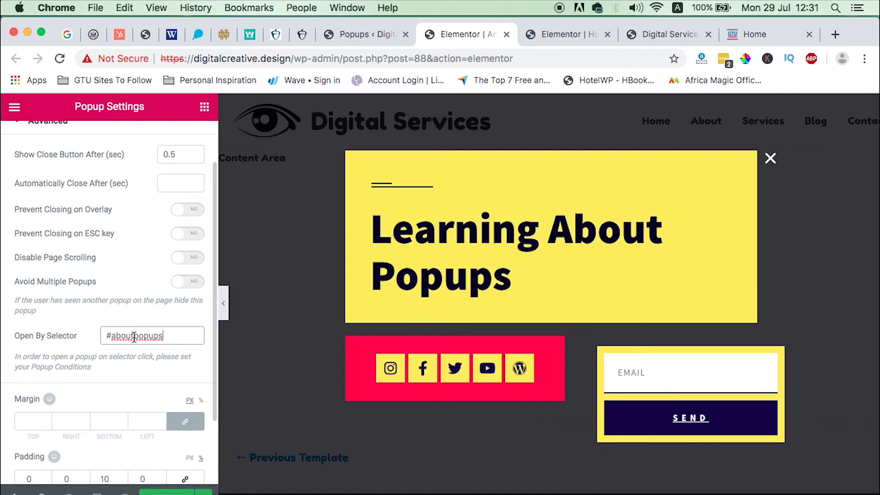
double_click(135, 337)
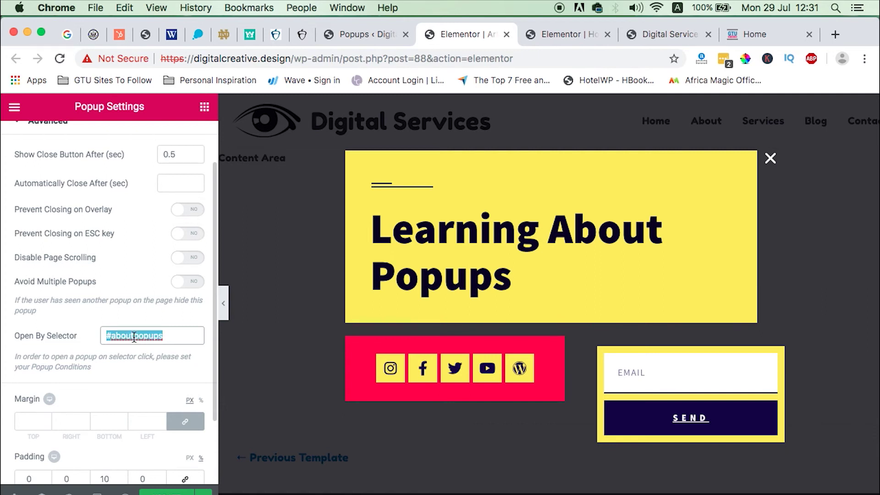
scroll(152, 344, down, 2)
scroll(157, 350, up, 4)
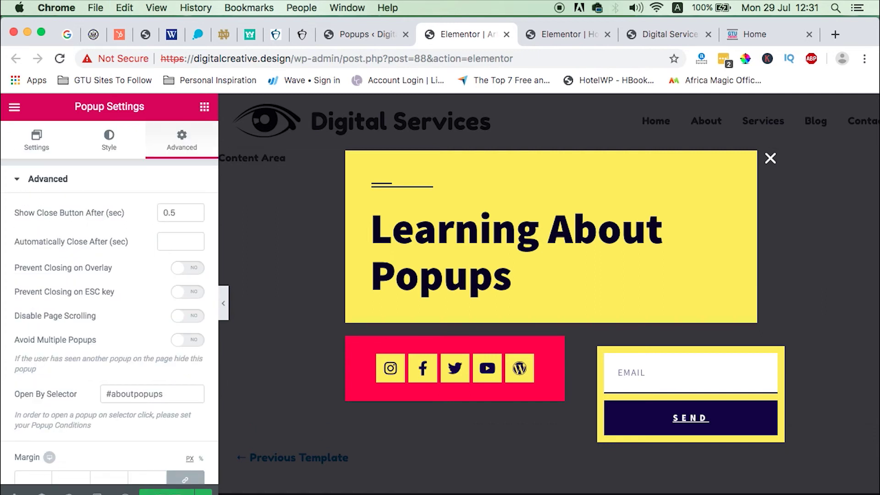
key(super+s)
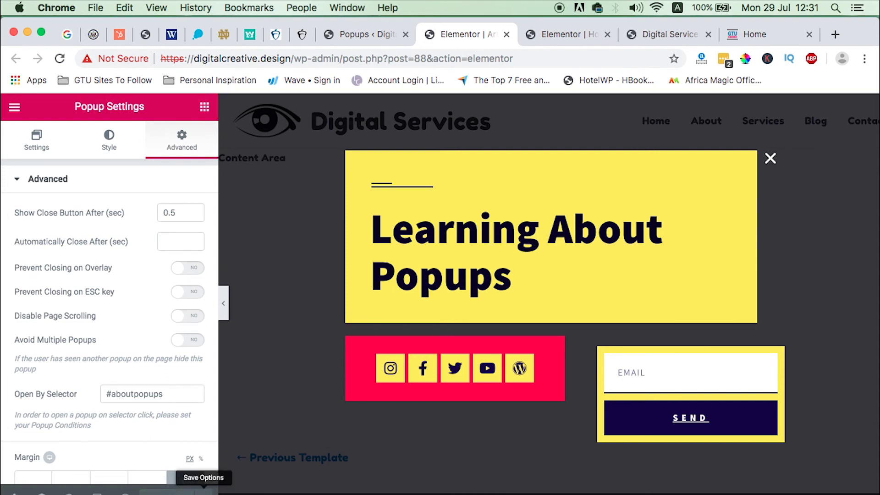
- Replace the Entire Site display condition with Include > Singular > Front Page
click(205, 488)
click(79, 383)
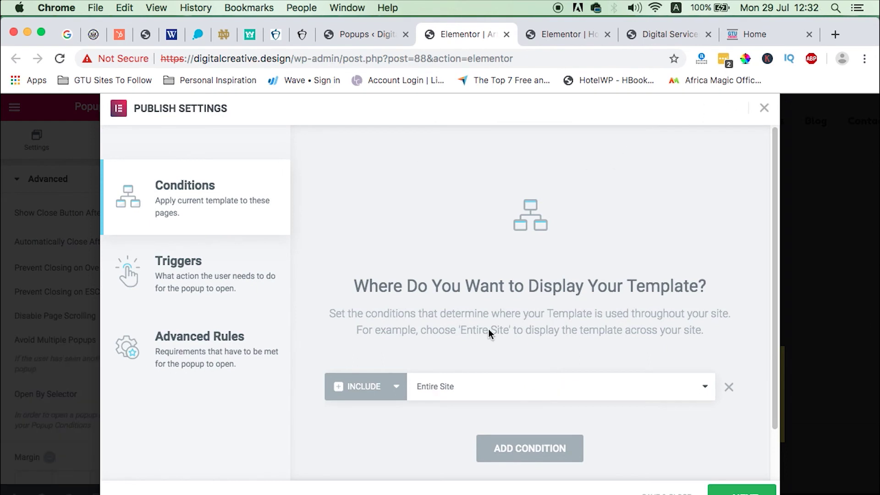
click(727, 387)
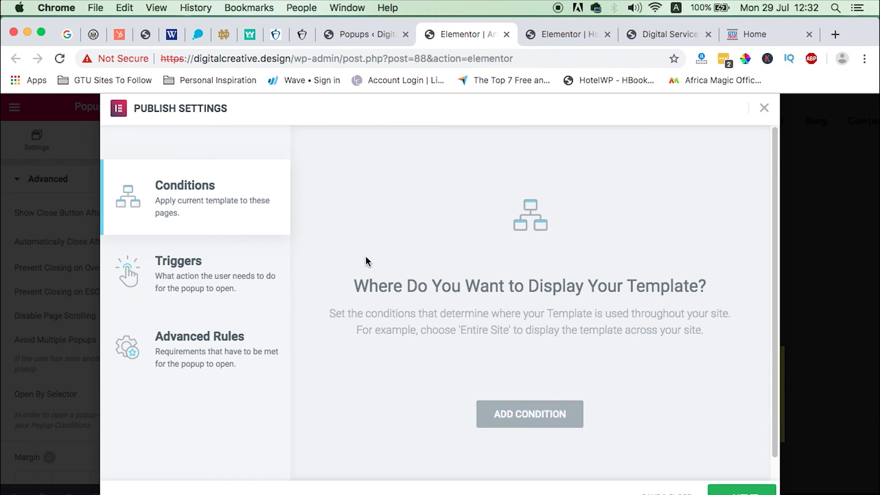
click(510, 414)
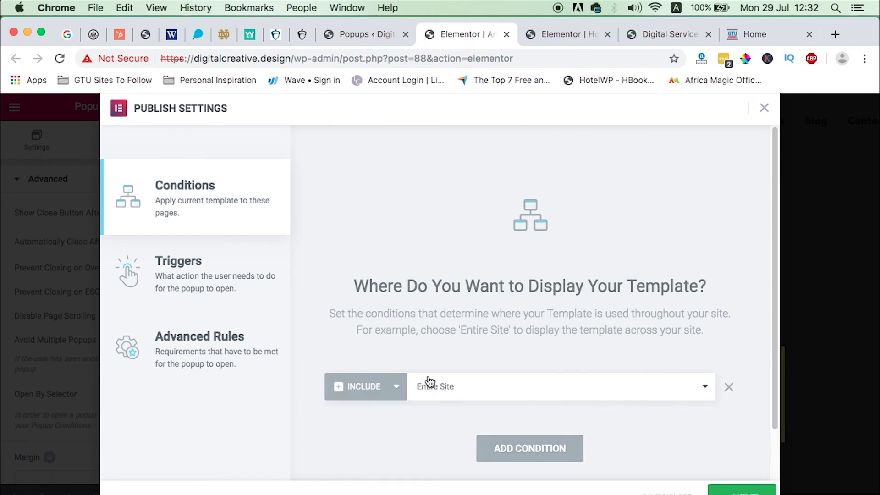
click(475, 388)
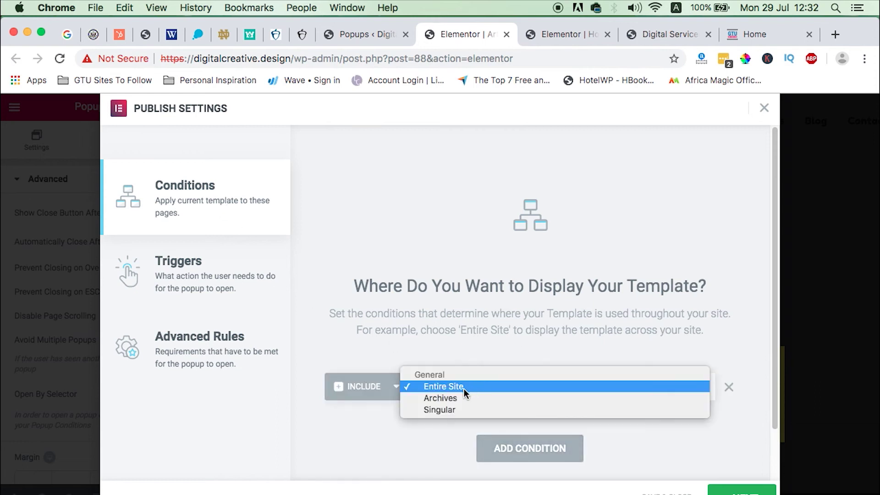
click(449, 411)
click(631, 392)
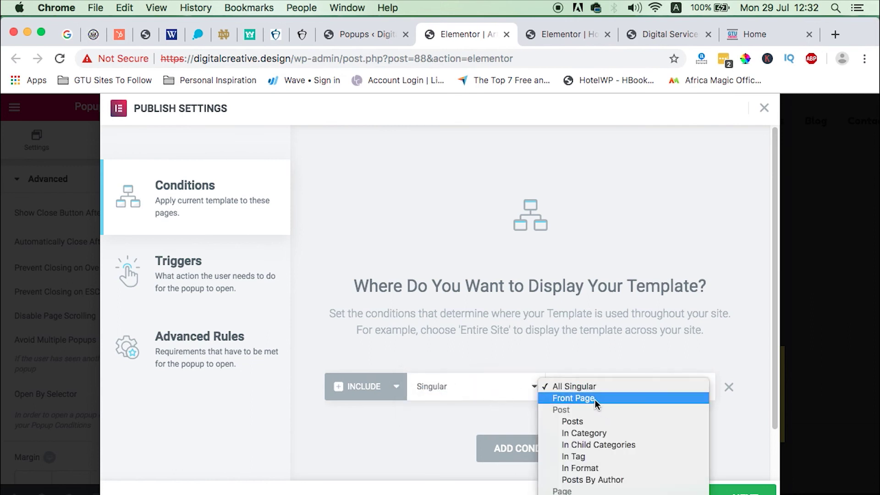
click(594, 399)
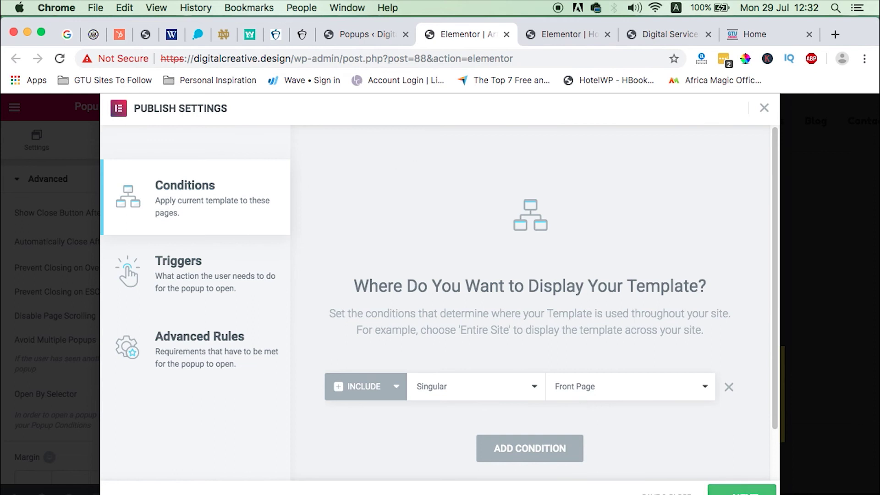
- Continue past Triggers and Advanced Rules, then save and close the publish settings
click(741, 490)
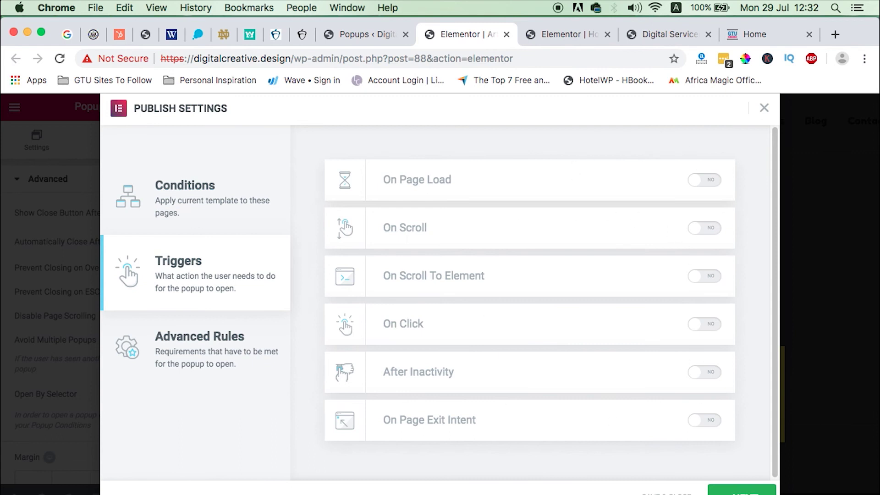
click(738, 491)
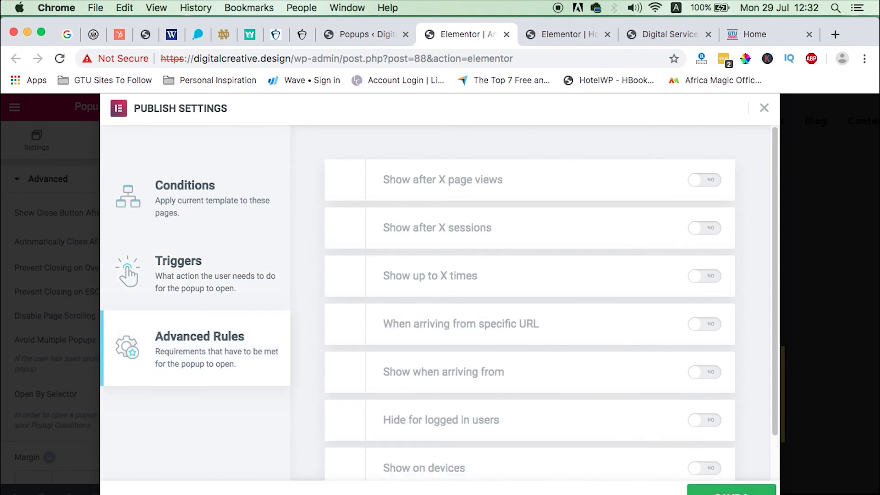
click(740, 491)
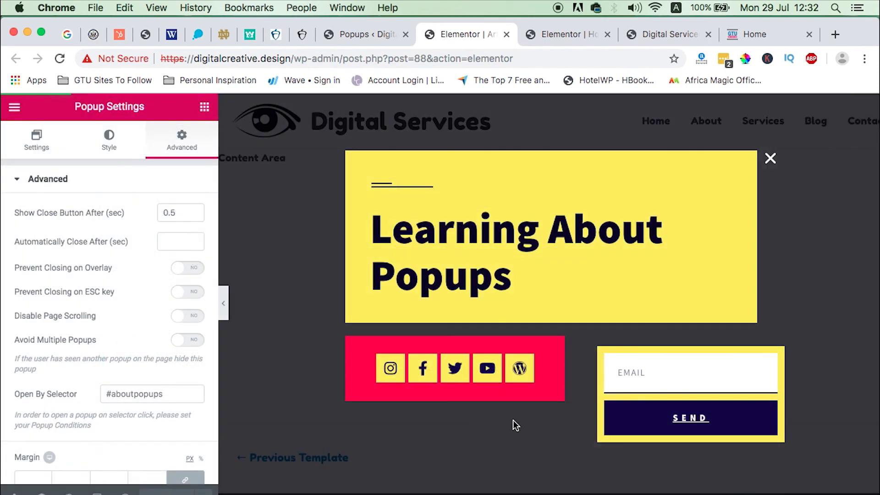
- In the home page editor, change the CSS ID POPUP button's text to 'About Popus'
click(567, 32)
scroll(544, 369, down, 15)
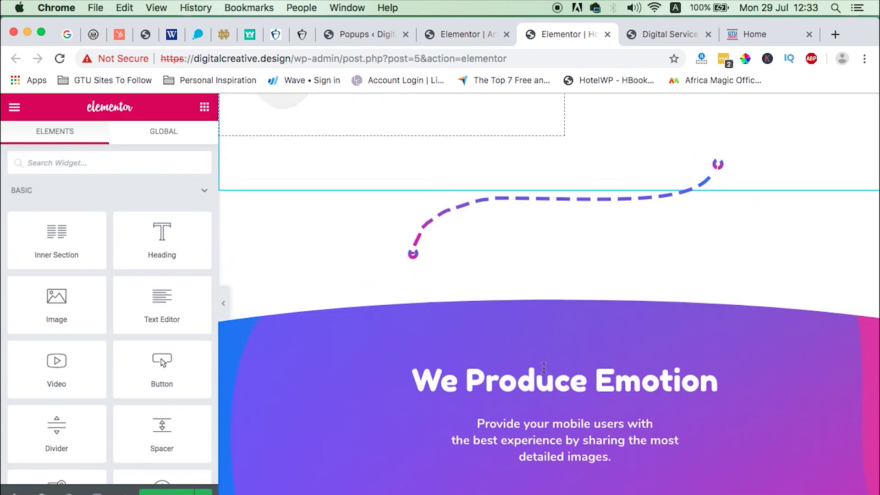
scroll(543, 369, up, 5)
scroll(544, 368, up, 1)
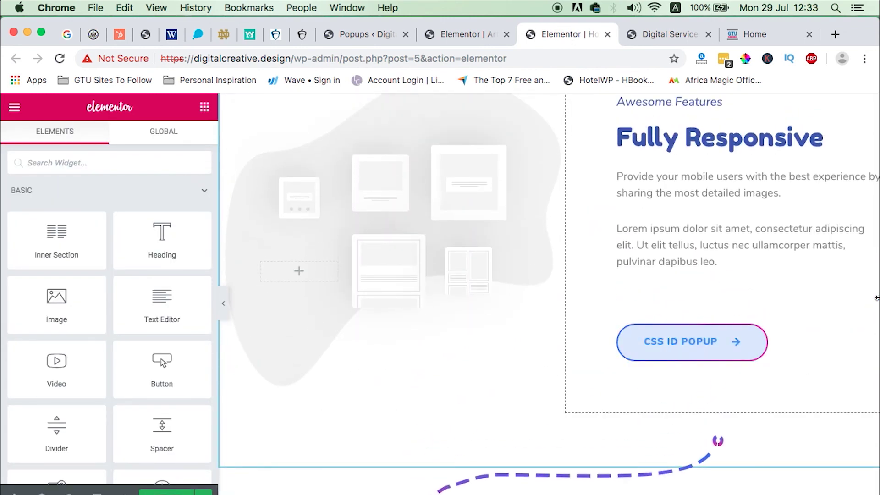
click(870, 312)
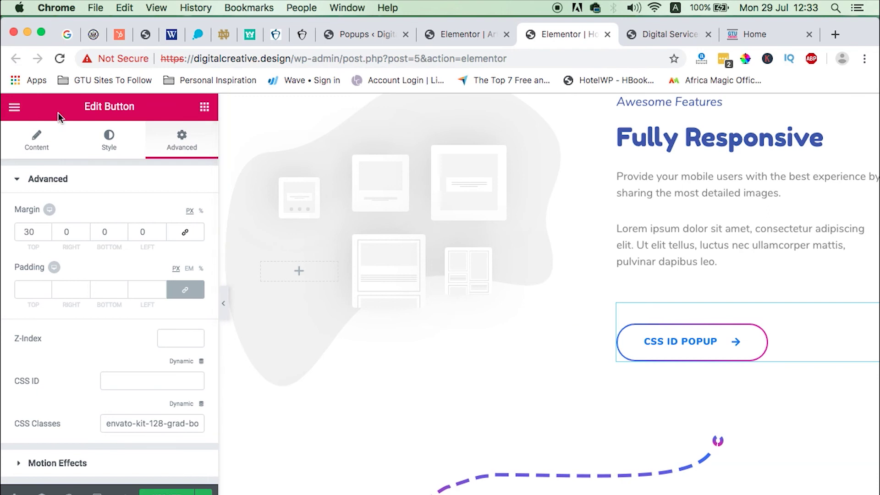
click(39, 142)
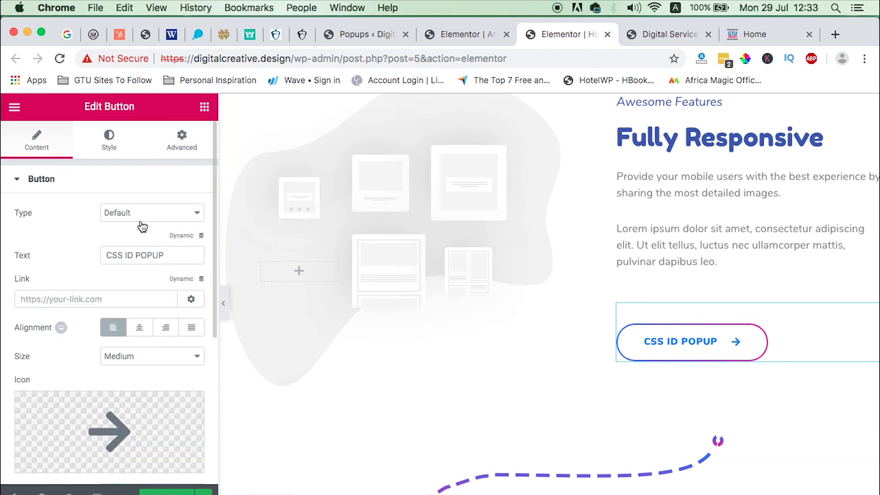
triple_click(125, 255)
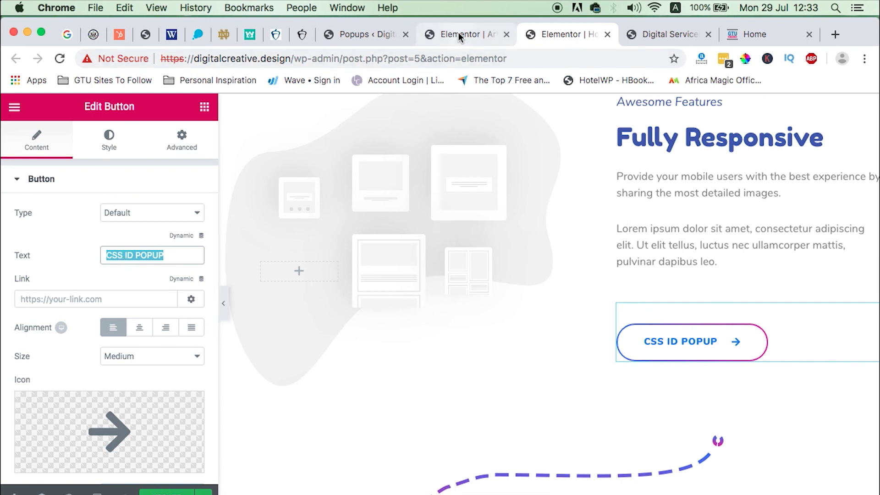
text(About )
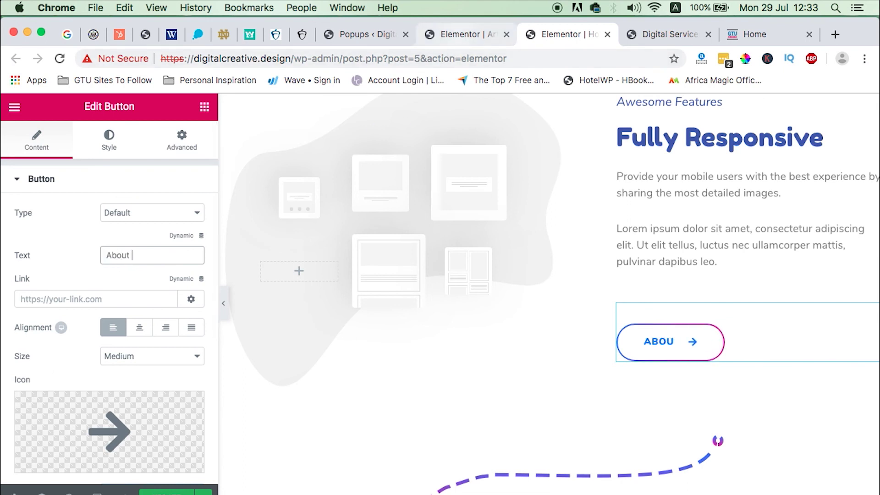
text(Popus)
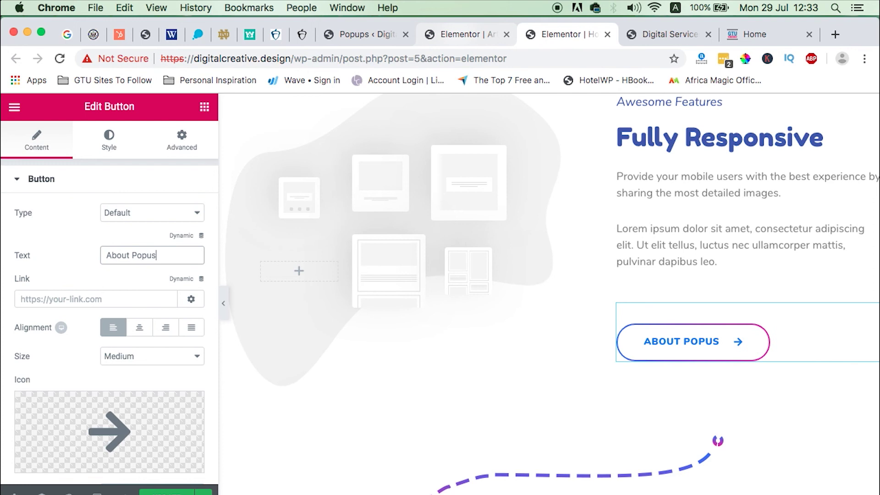
scroll(128, 394, down, 5)
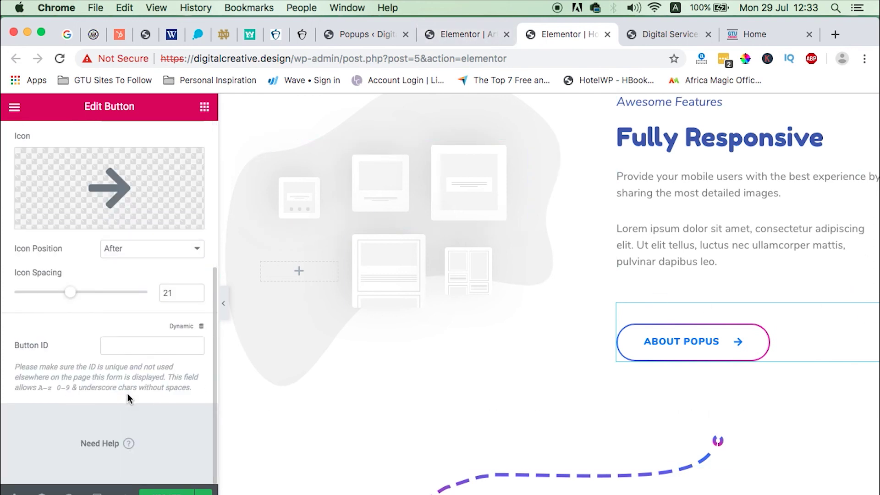
scroll(127, 393, up, 5)
- Set the About Popus button's Advanced CSS ID to aboutpopups, without the leading #
click(183, 138)
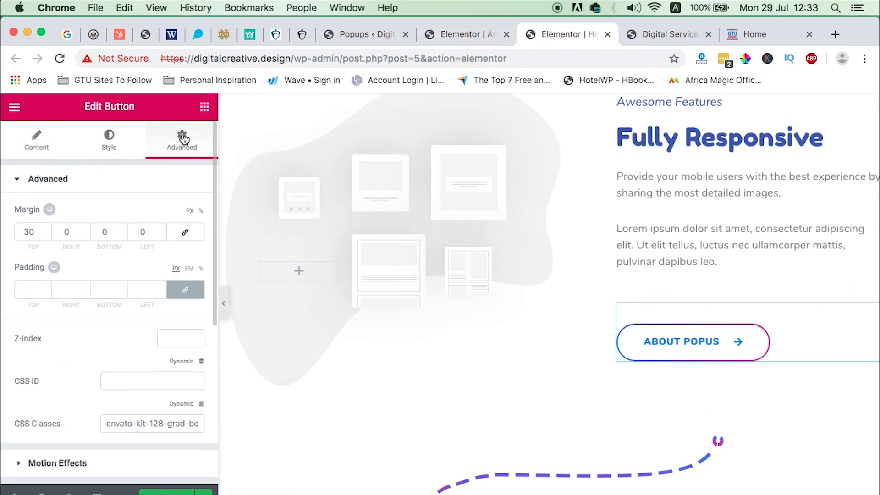
scroll(141, 351, down, 2)
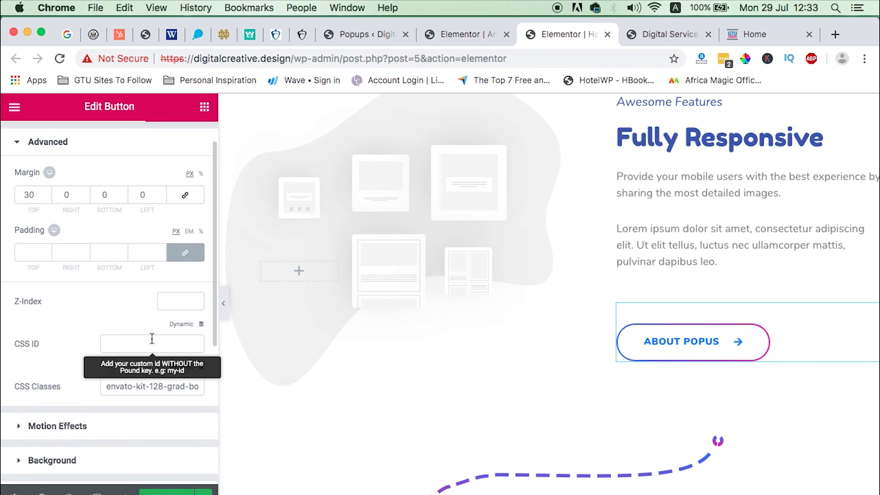
click(125, 339)
text(#aboutpopups)
key(BackSpace)
double_click(102, 340)
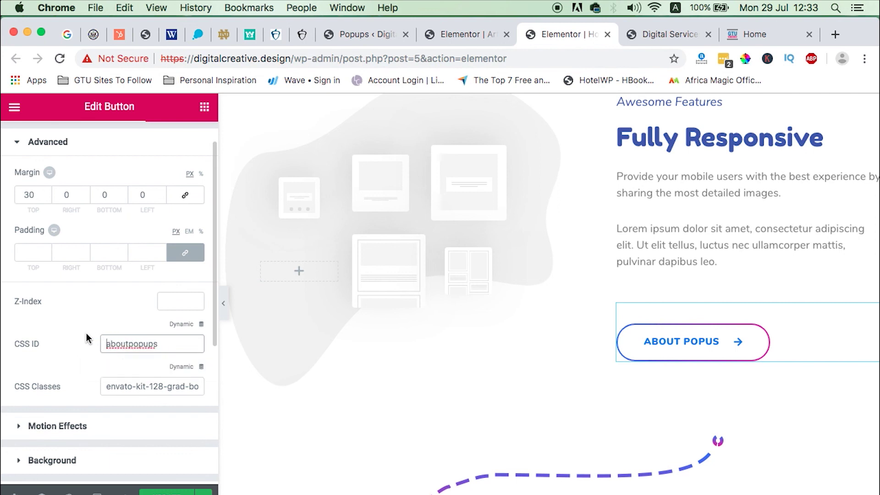
click(110, 363)
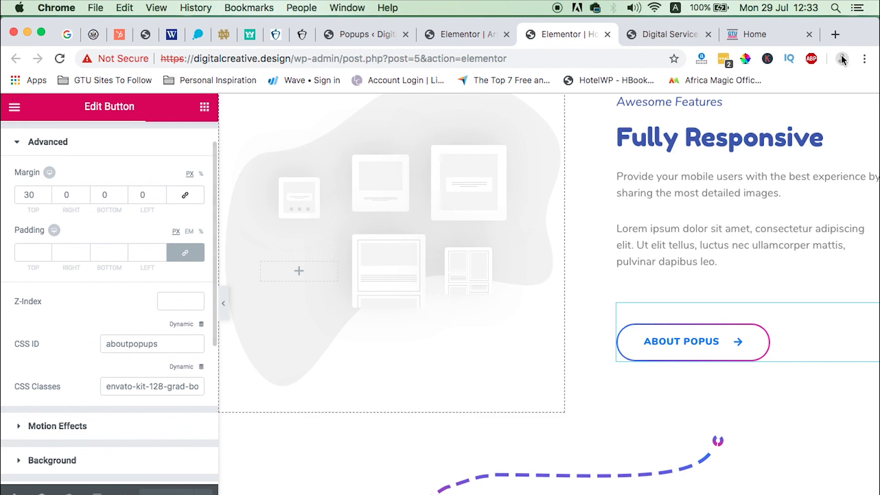
- Reload the live home page and click About Popus to test the popup
click(656, 36)
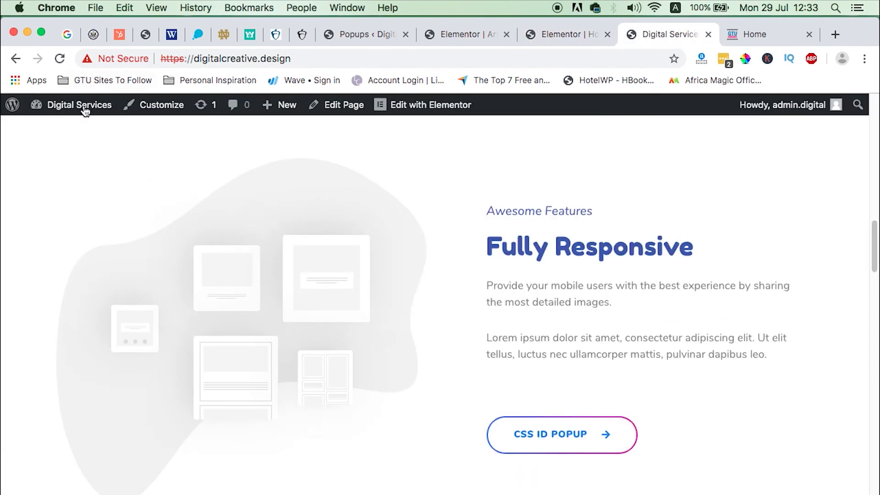
click(59, 59)
scroll(306, 340, down, 15)
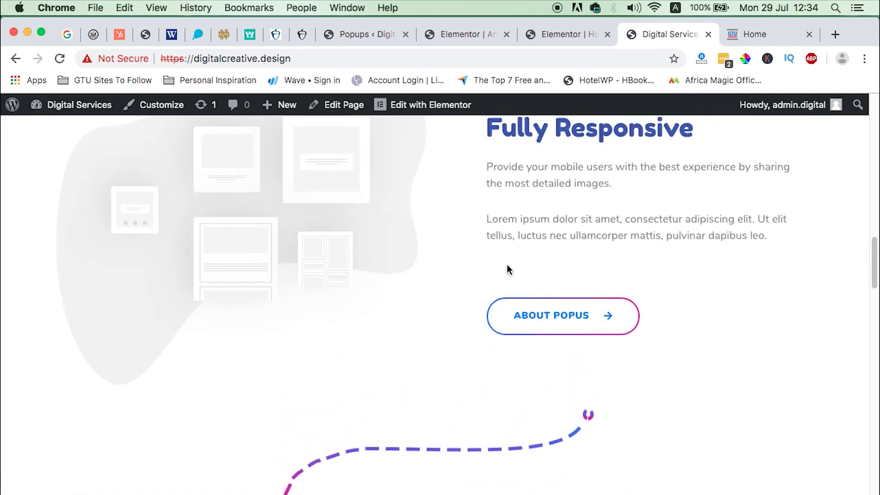
click(575, 315)
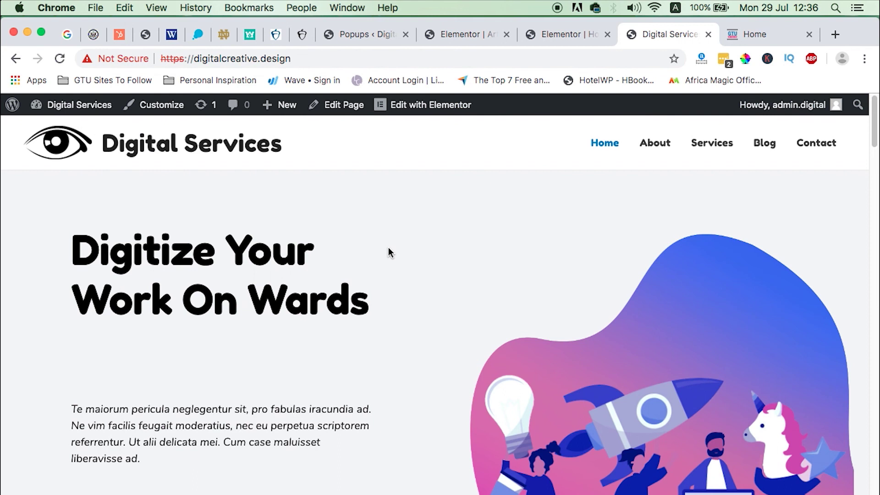
- Reopen the Learning About Popups popup from About Popus, then close it with the X
scroll(389, 249, down, 5)
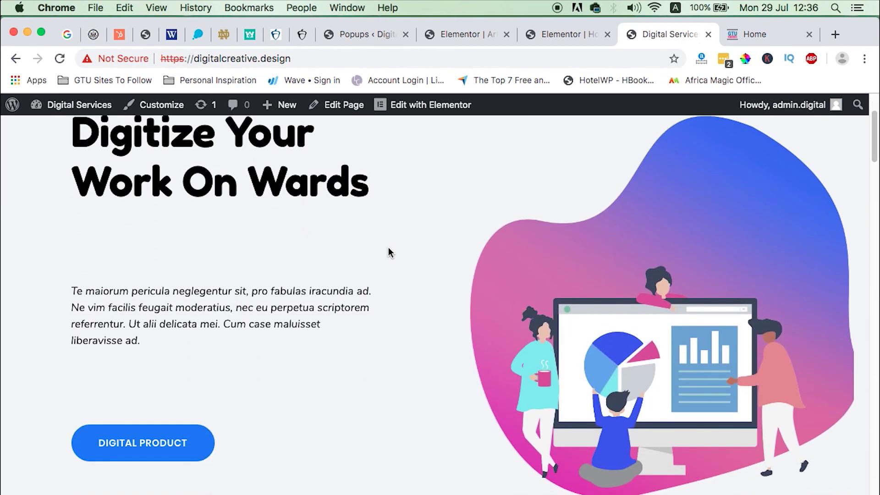
scroll(388, 250, up, 5)
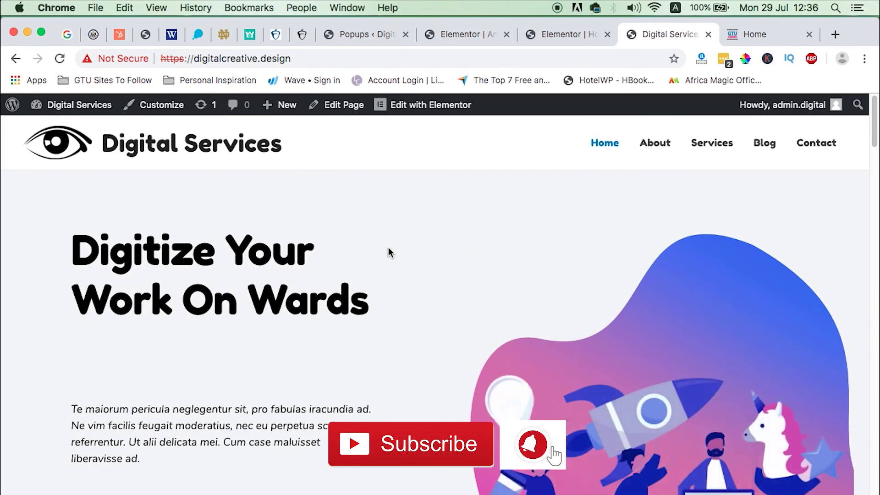
scroll(389, 252, down, 10)
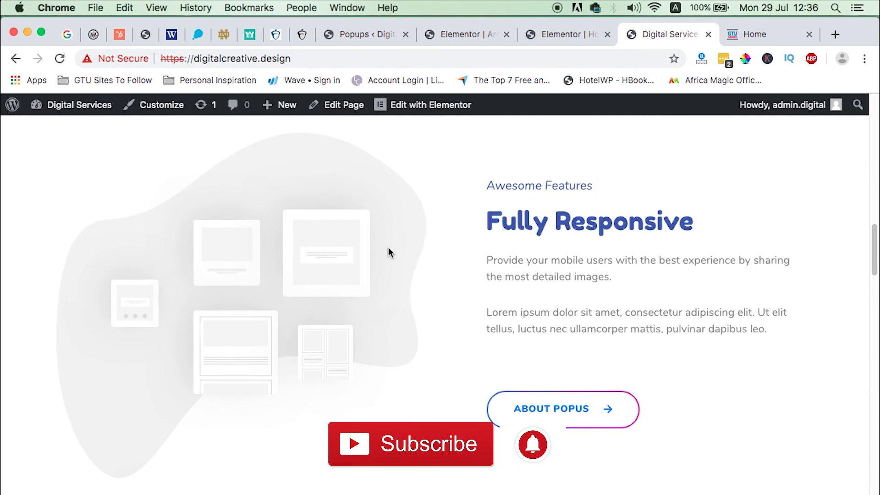
scroll(388, 252, down, 4)
scroll(389, 249, down, 8)
scroll(389, 249, up, 9)
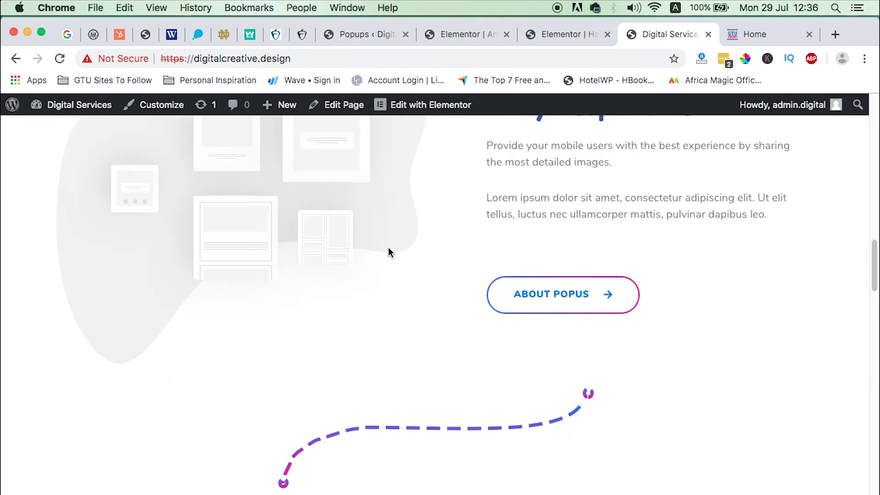
click(568, 288)
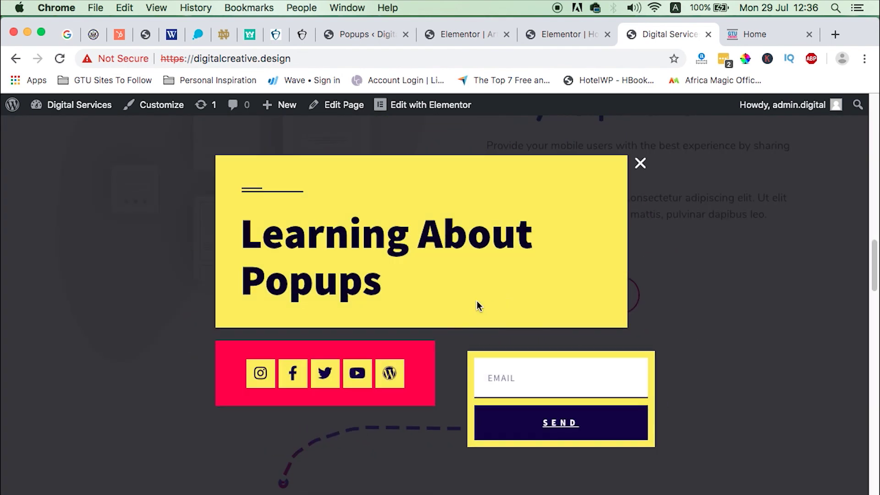
click(640, 165)
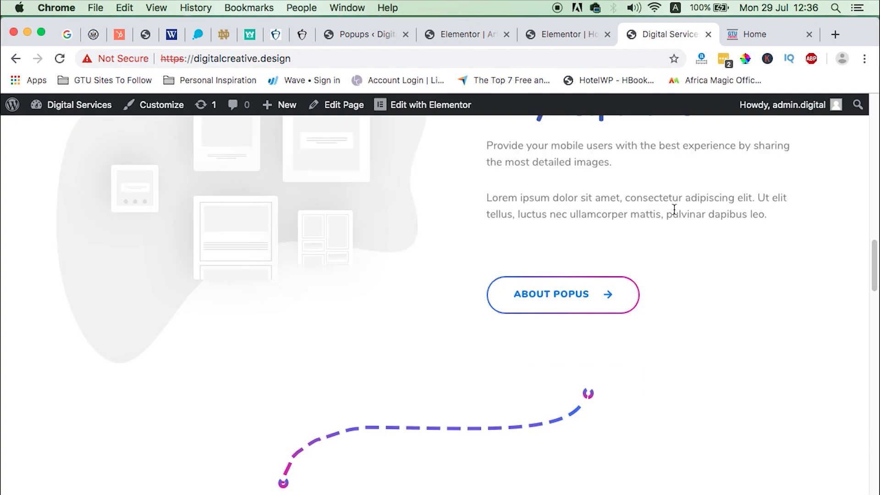
scroll(673, 209, up, 15)
scroll(673, 208, down, 2)
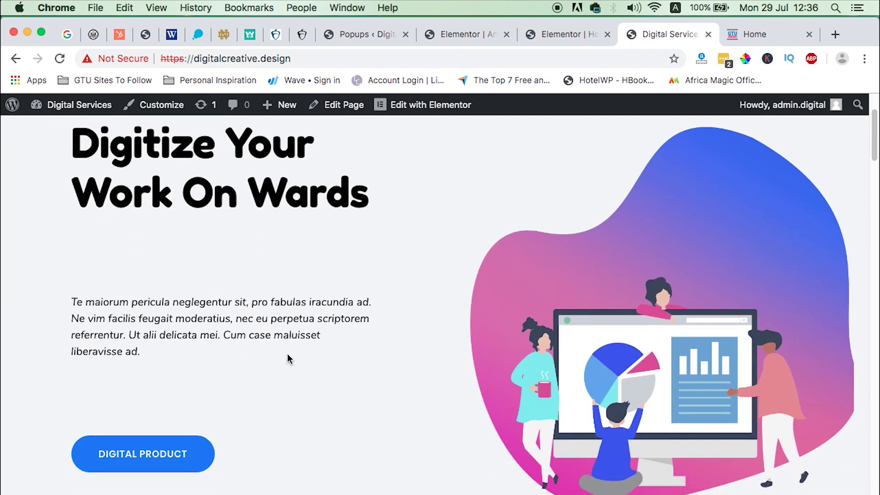